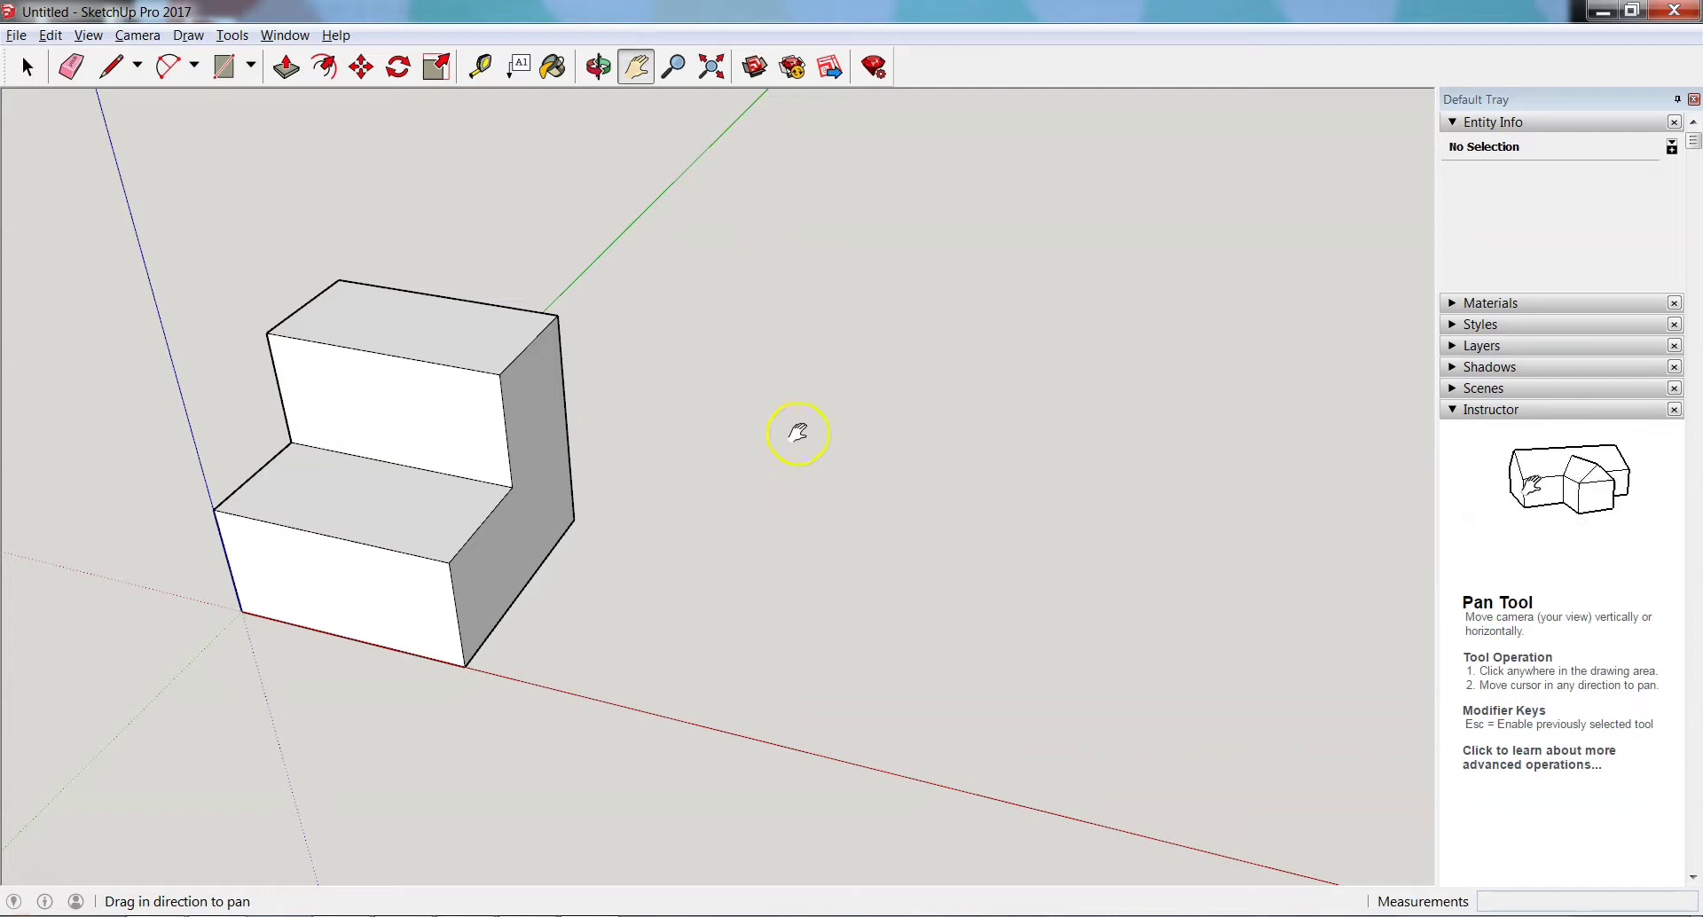
Step: Draw a 5 by 5 inch square on the ground beside the existing stepped block, with one side along the red axis
left_click(27, 67)
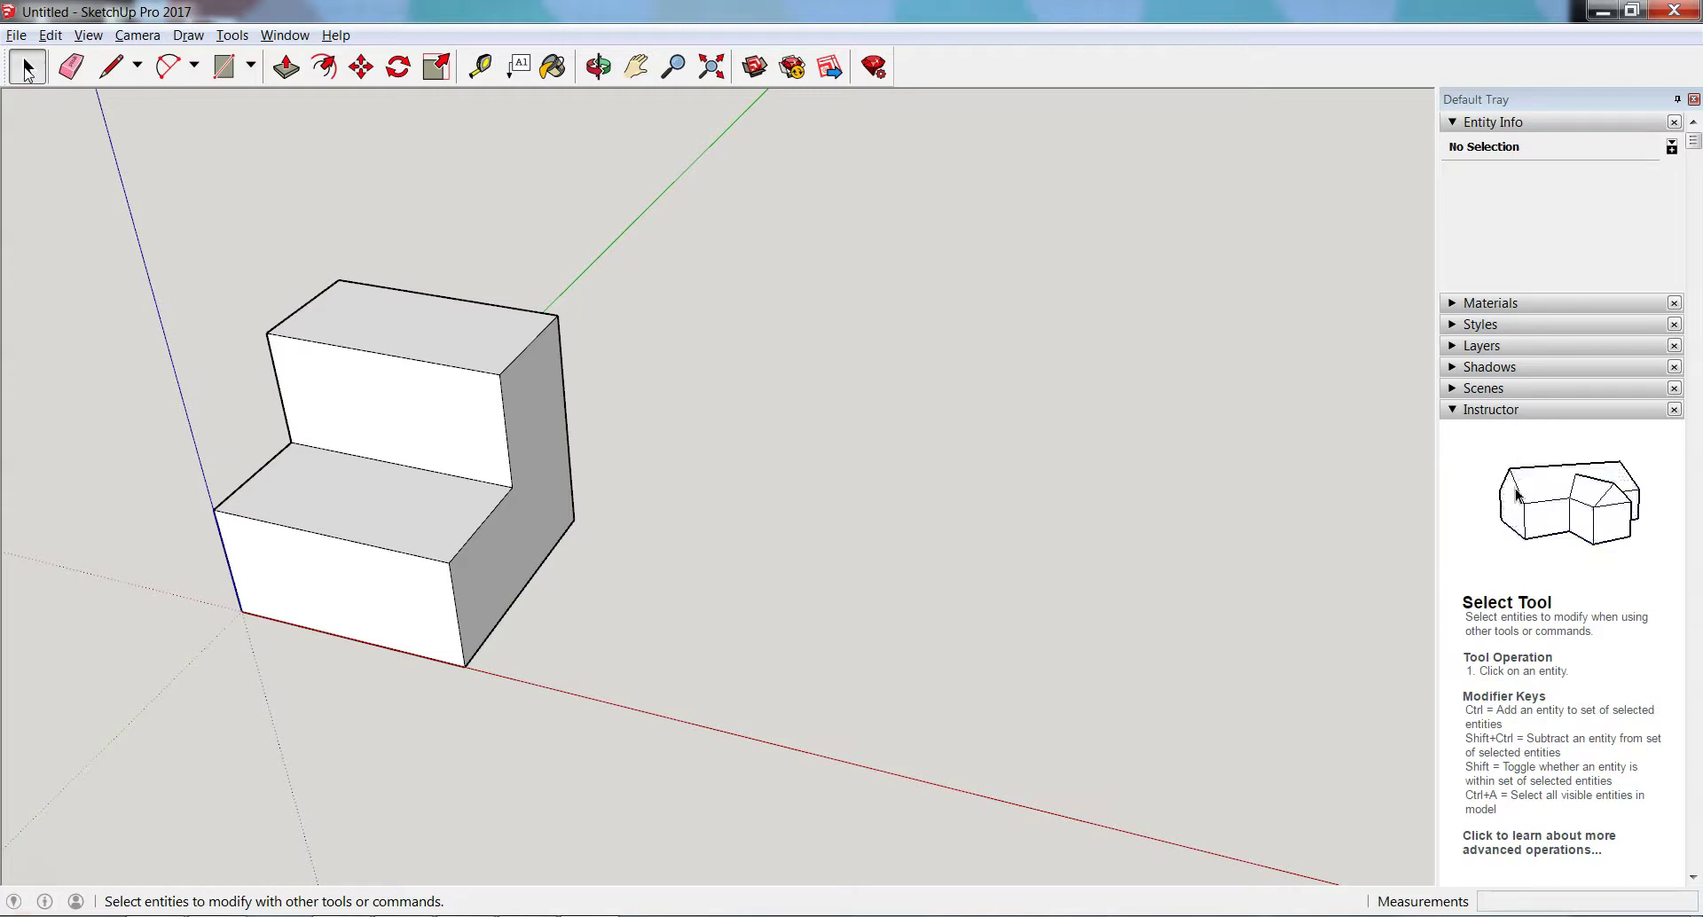
left_click(224, 69)
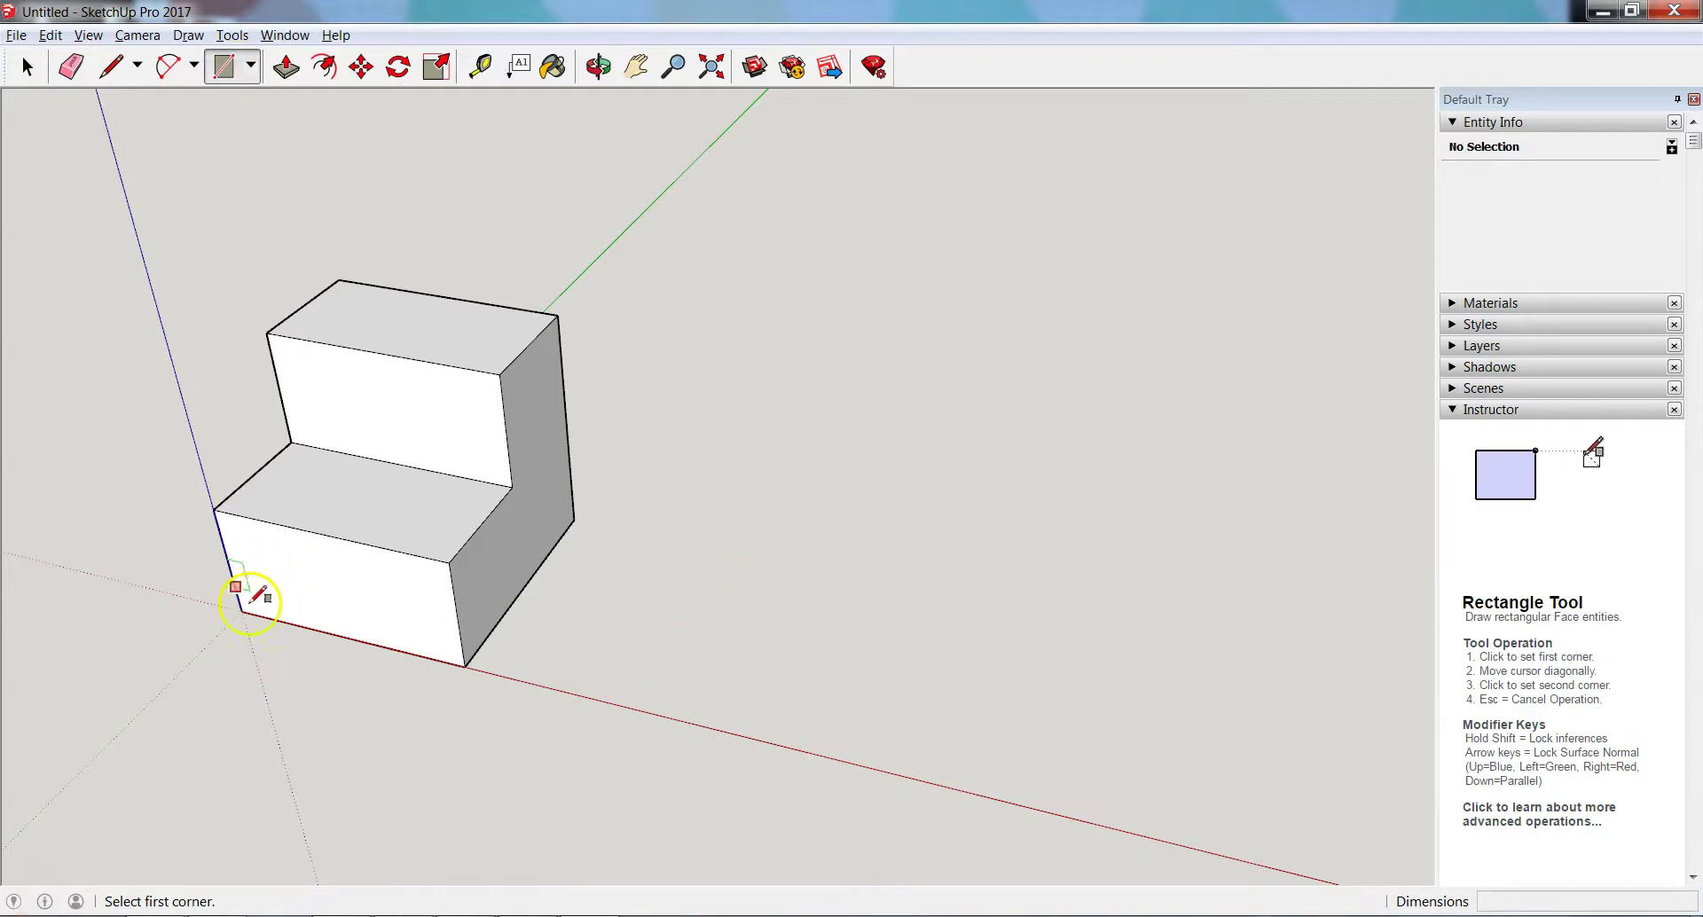
left_click(591, 698)
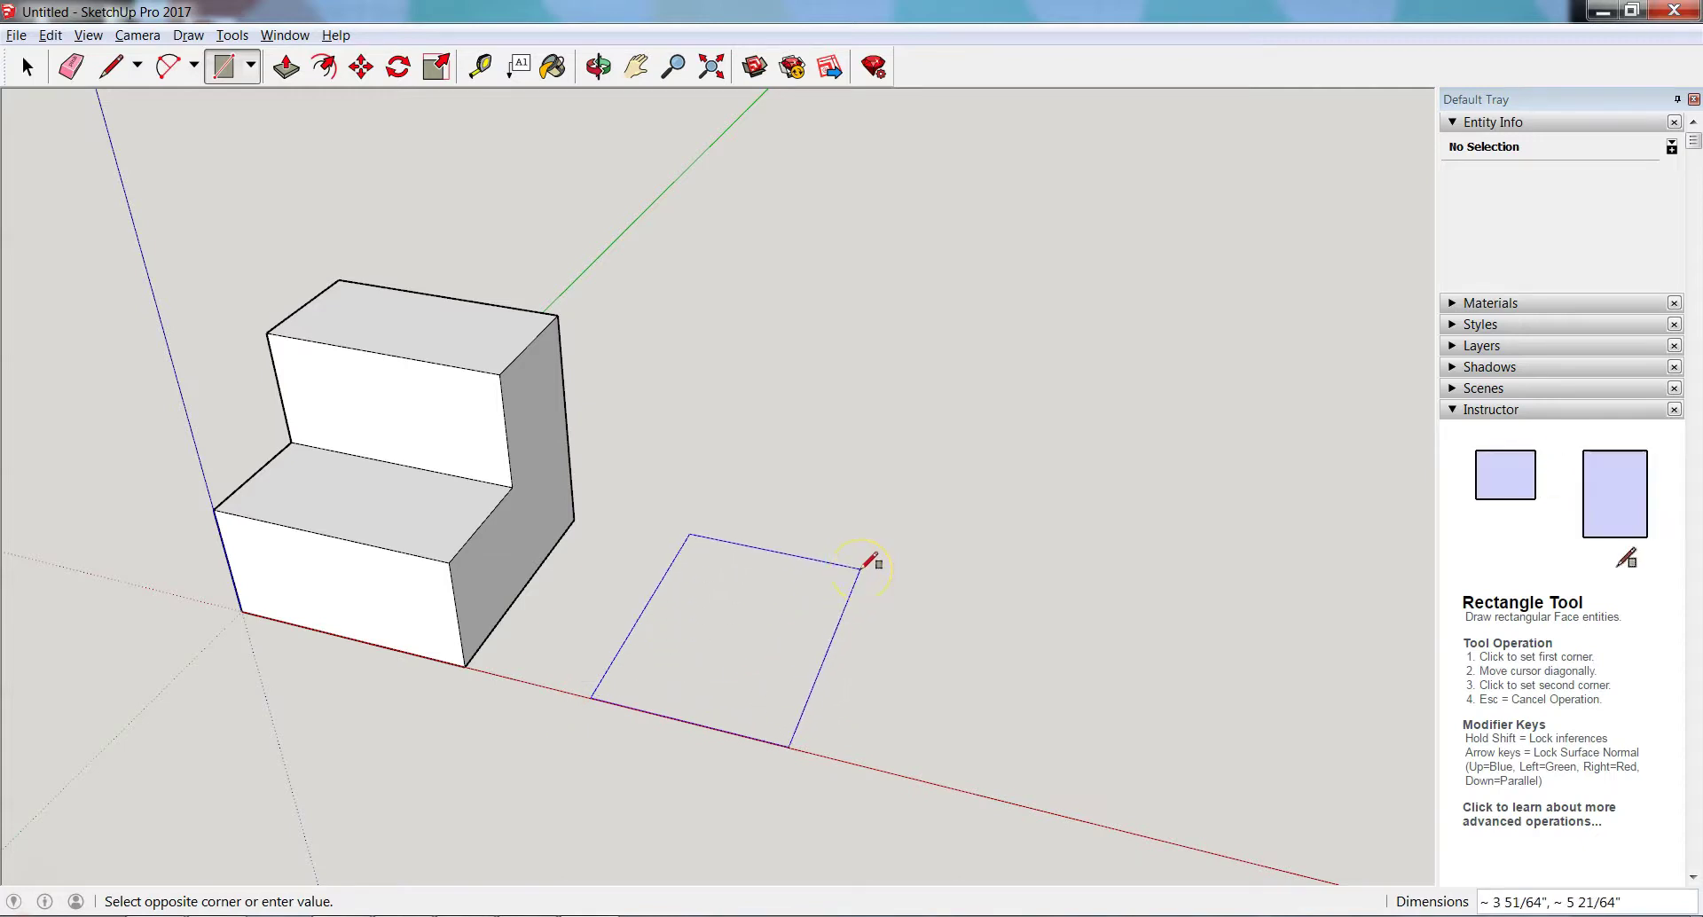
type("5")
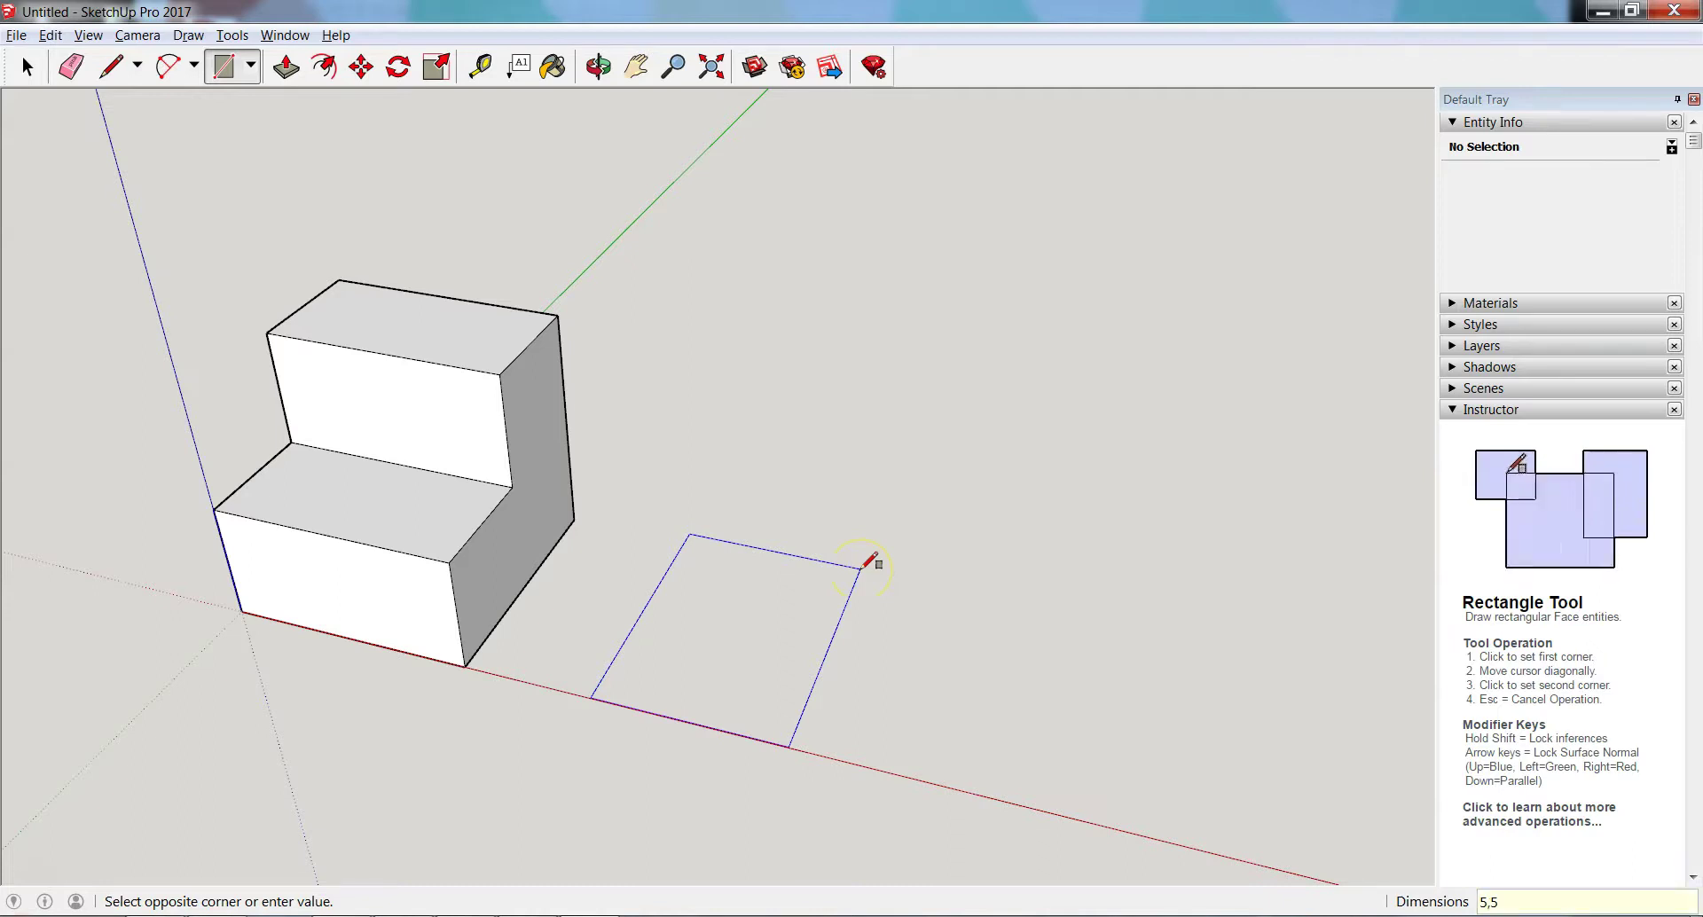
type(",5")
key("Return")
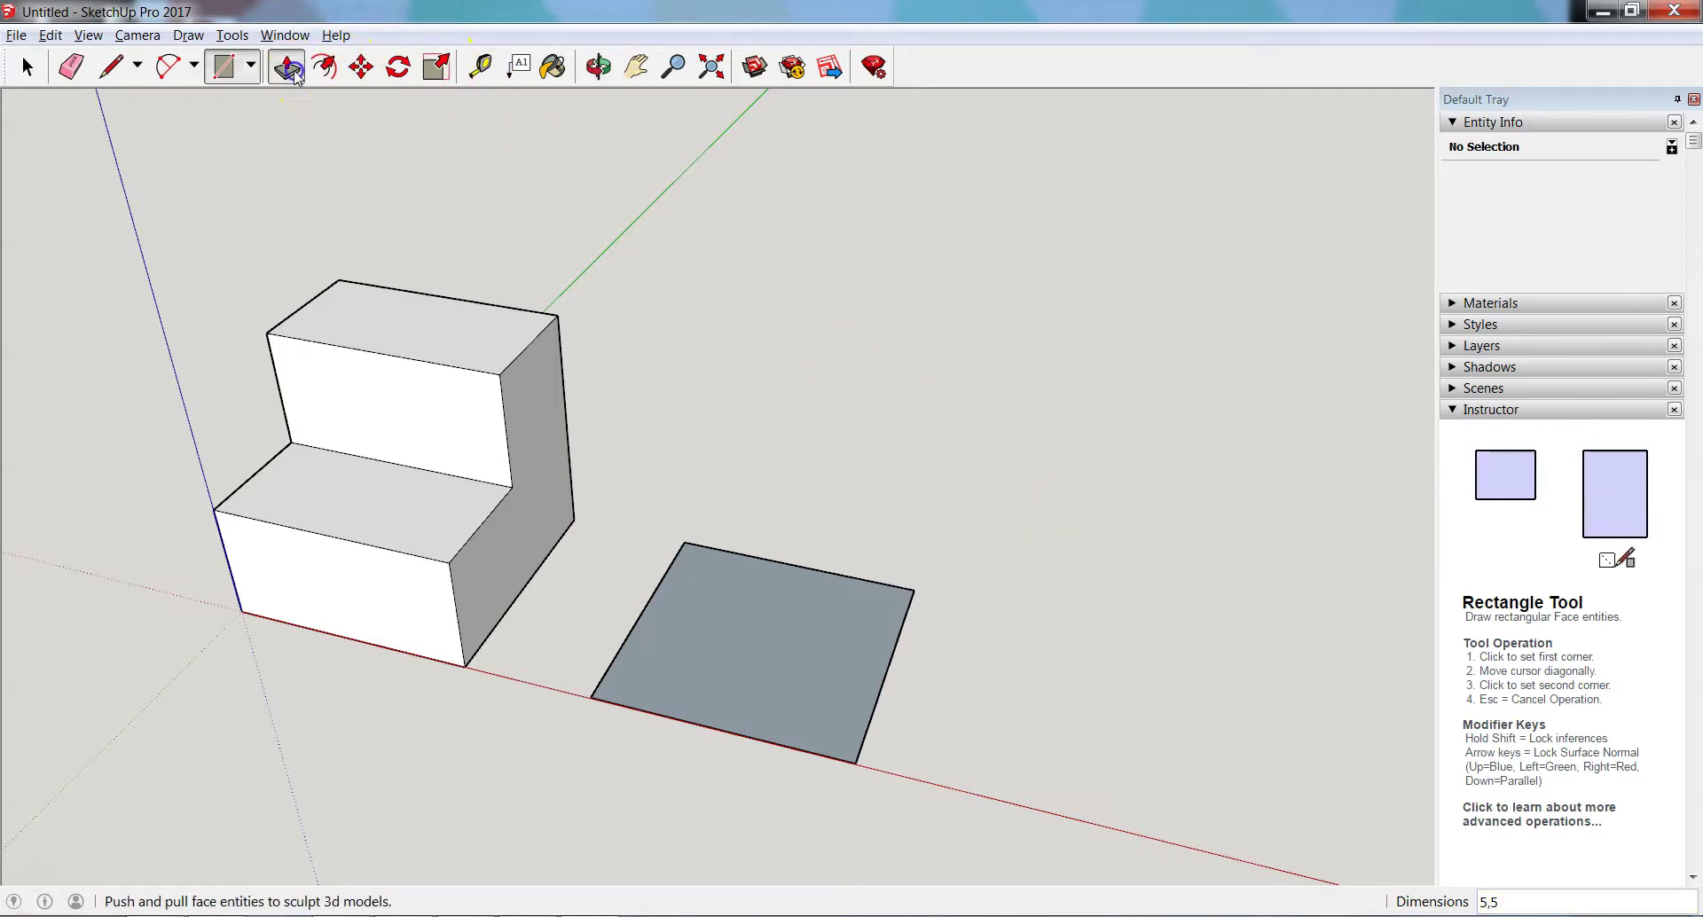
Step: Pull the new square up 2.5 inches with Push/Pull to form a block
left_click(286, 67)
left_click(774, 654)
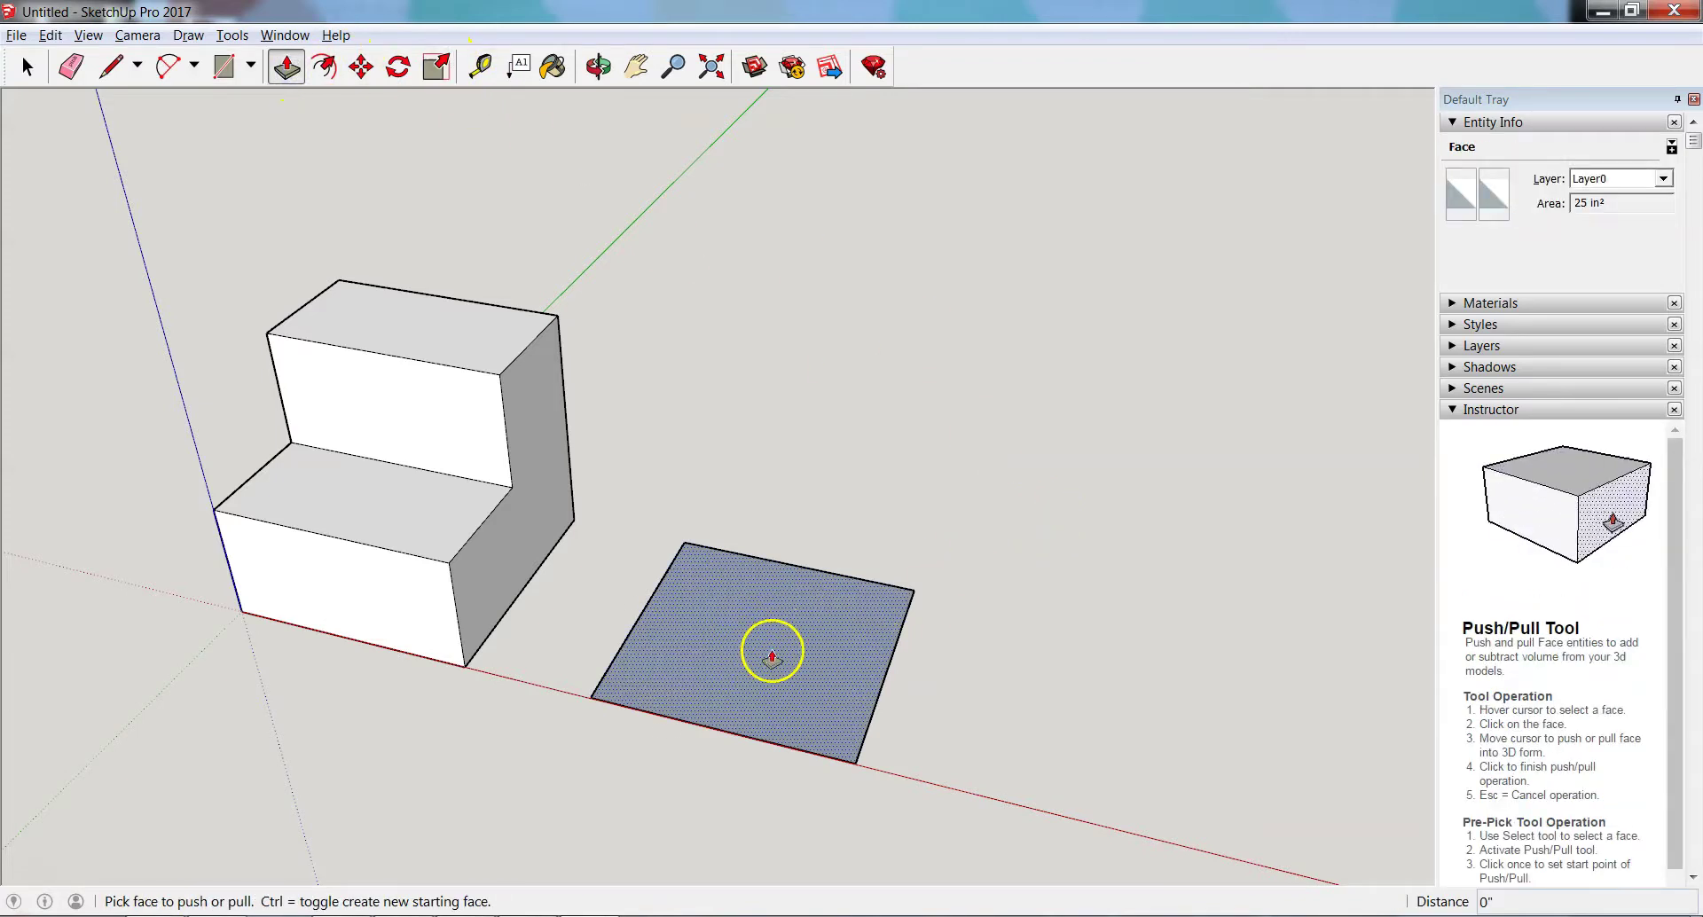
left_click_drag(772, 654, 751, 564)
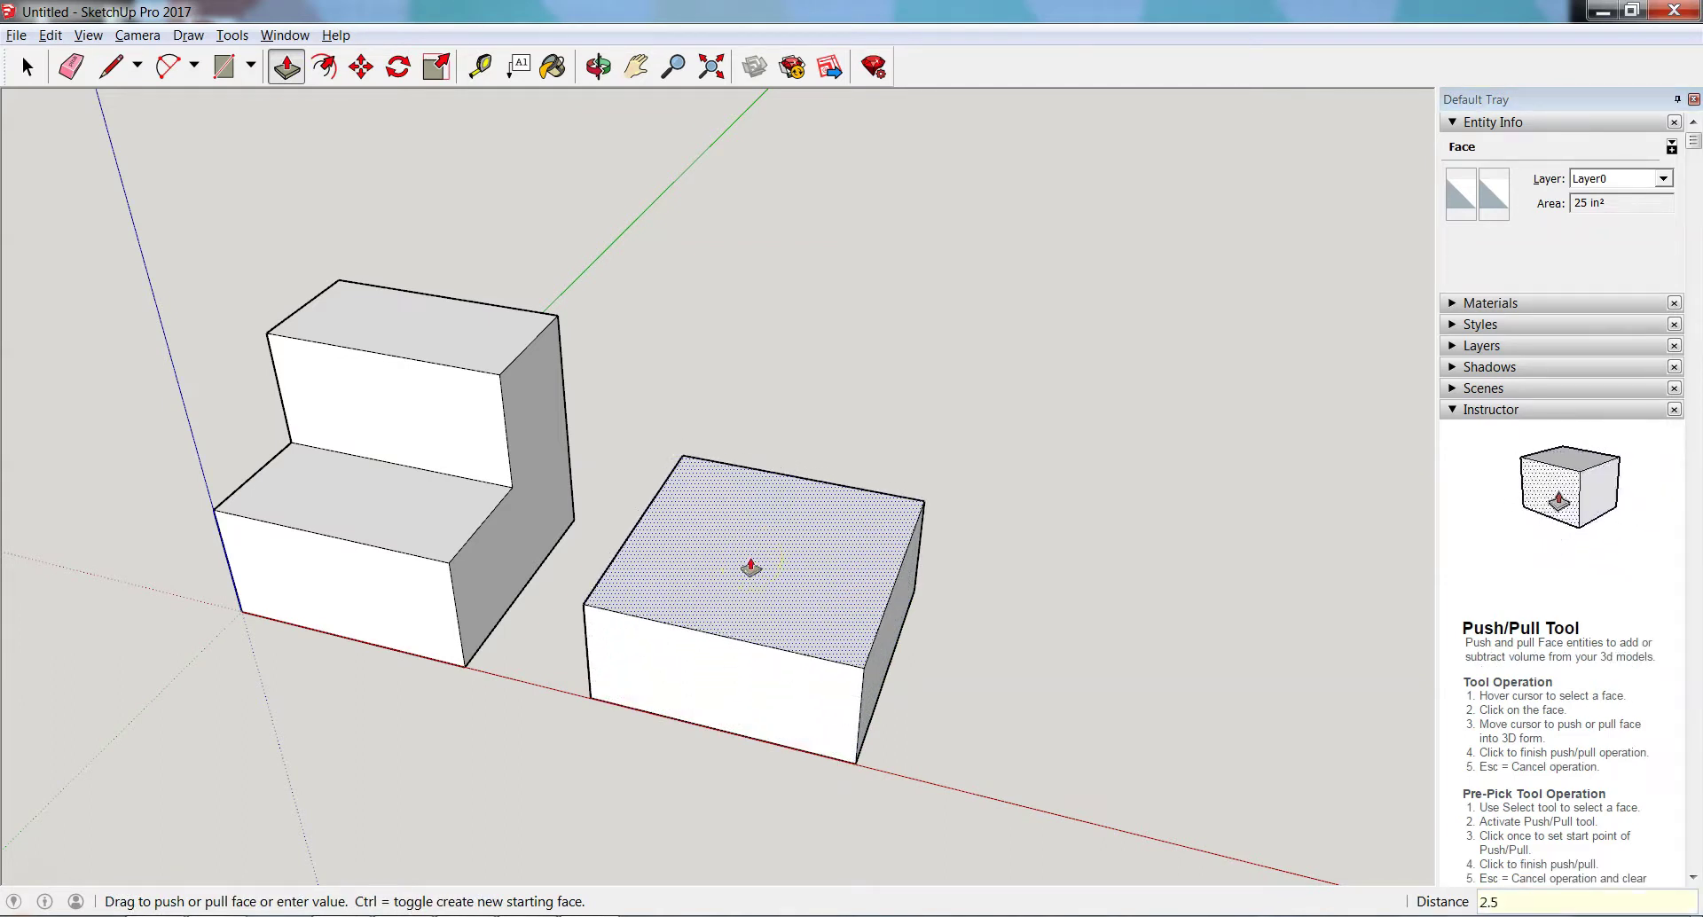
key("Return")
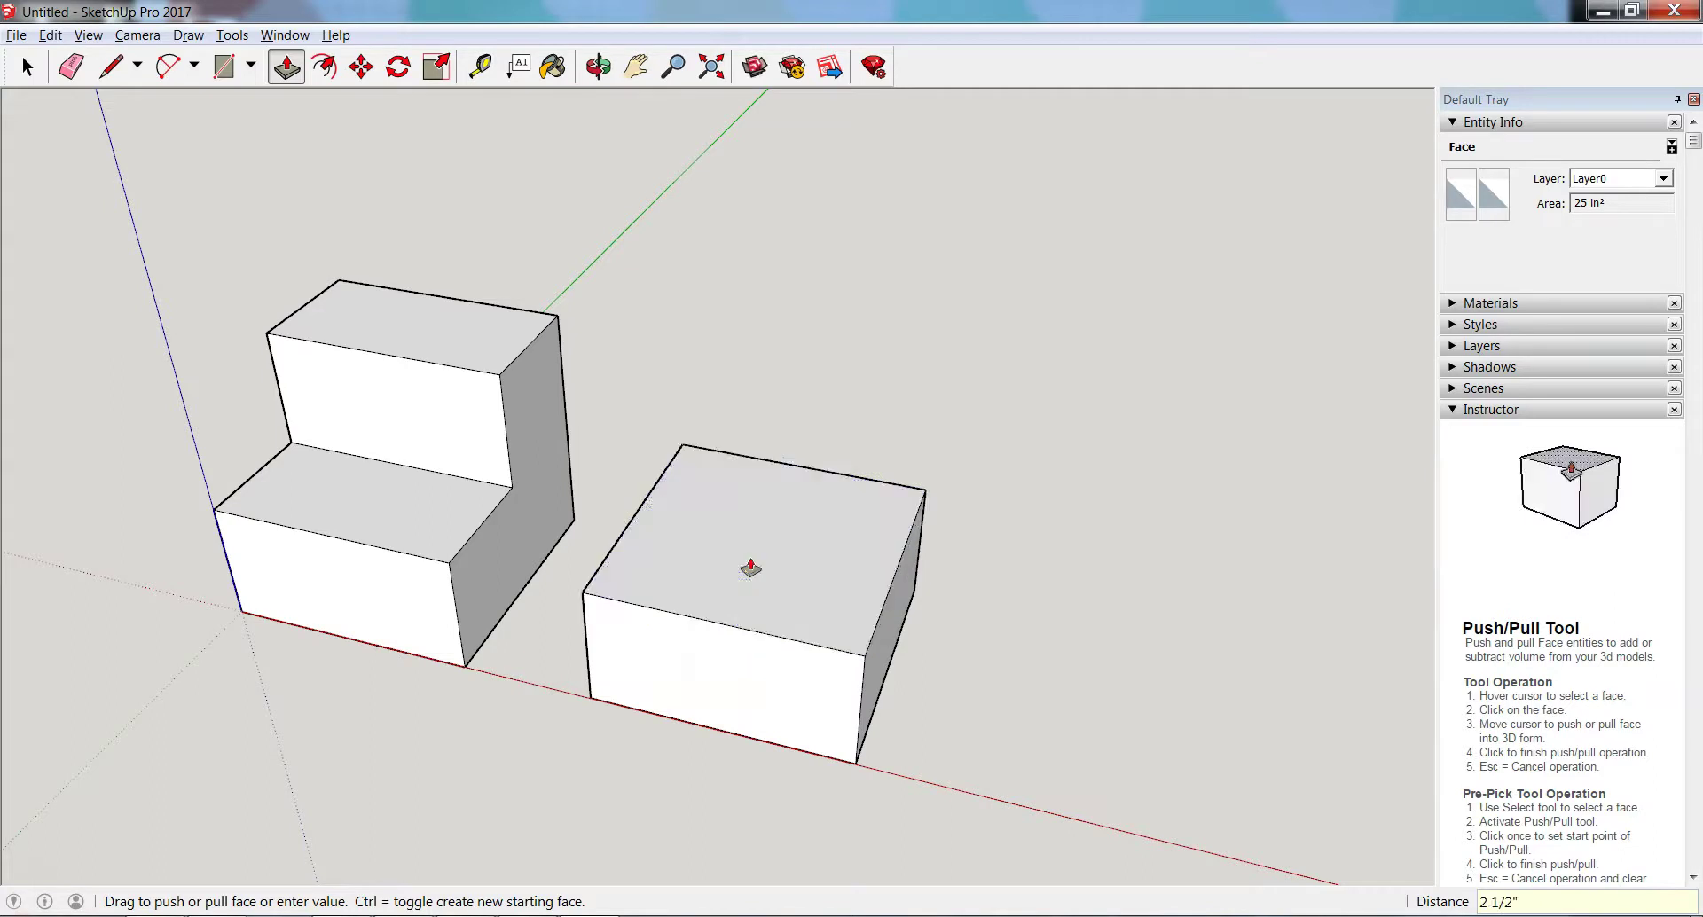
Step: Draw a 5 by 2 1/2 inch rectangle over the back half of the new block's top face, from rear corner to opposite edge midpoint
left_click(599, 68)
left_click_drag(1061, 628, 906, 539)
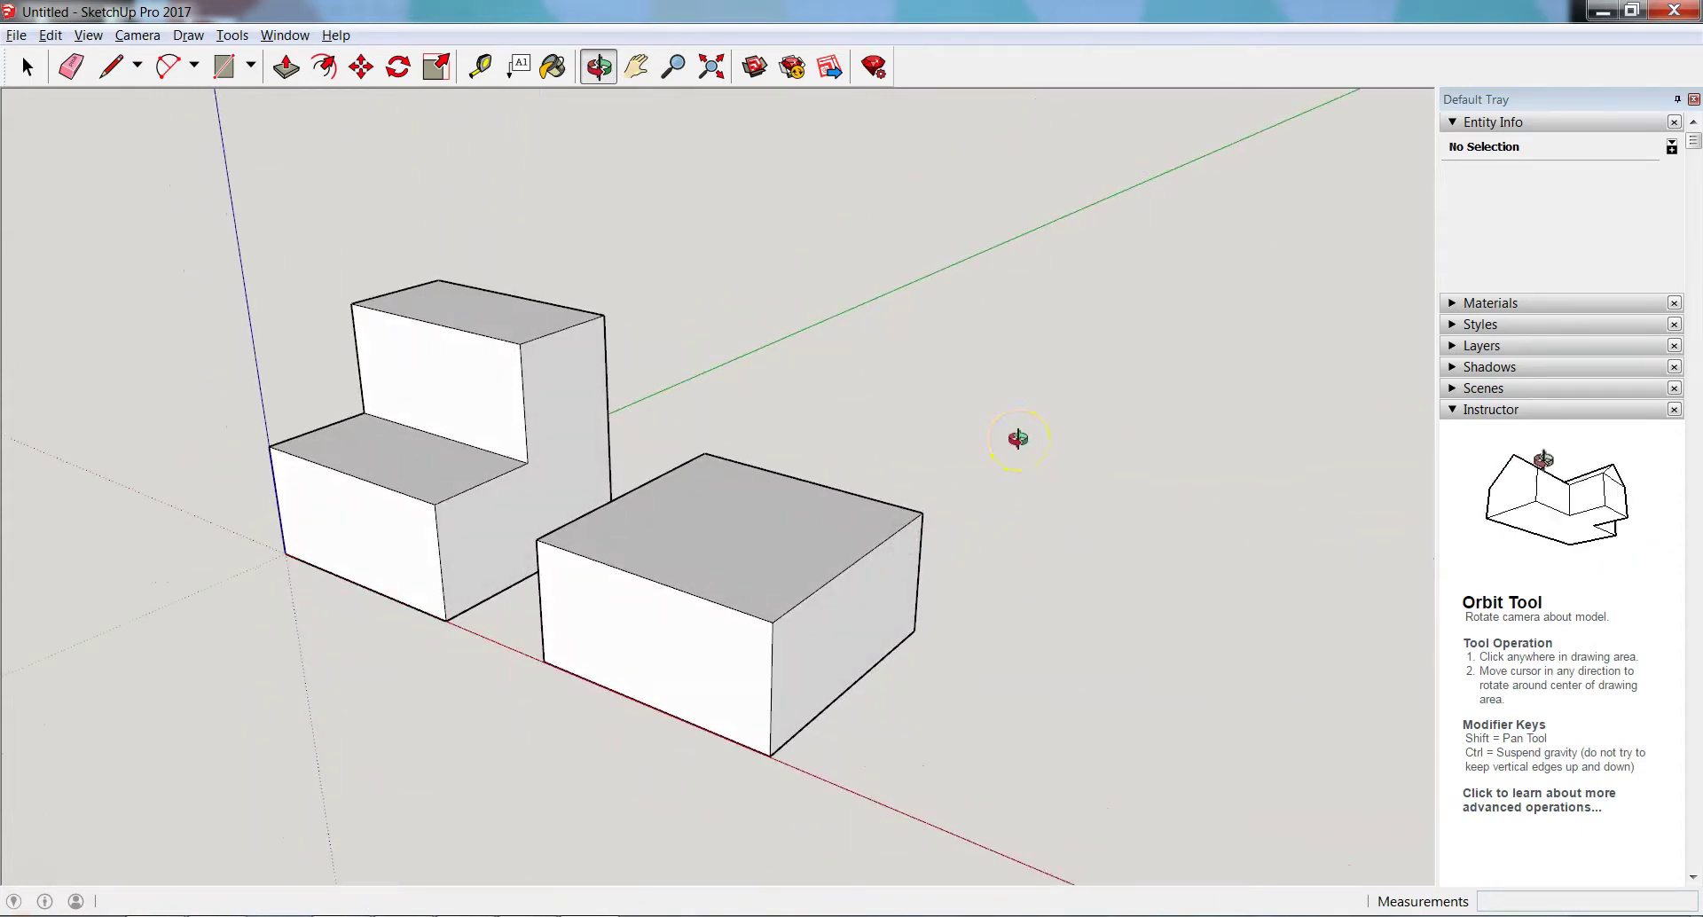
left_click_drag(962, 385, 1029, 587)
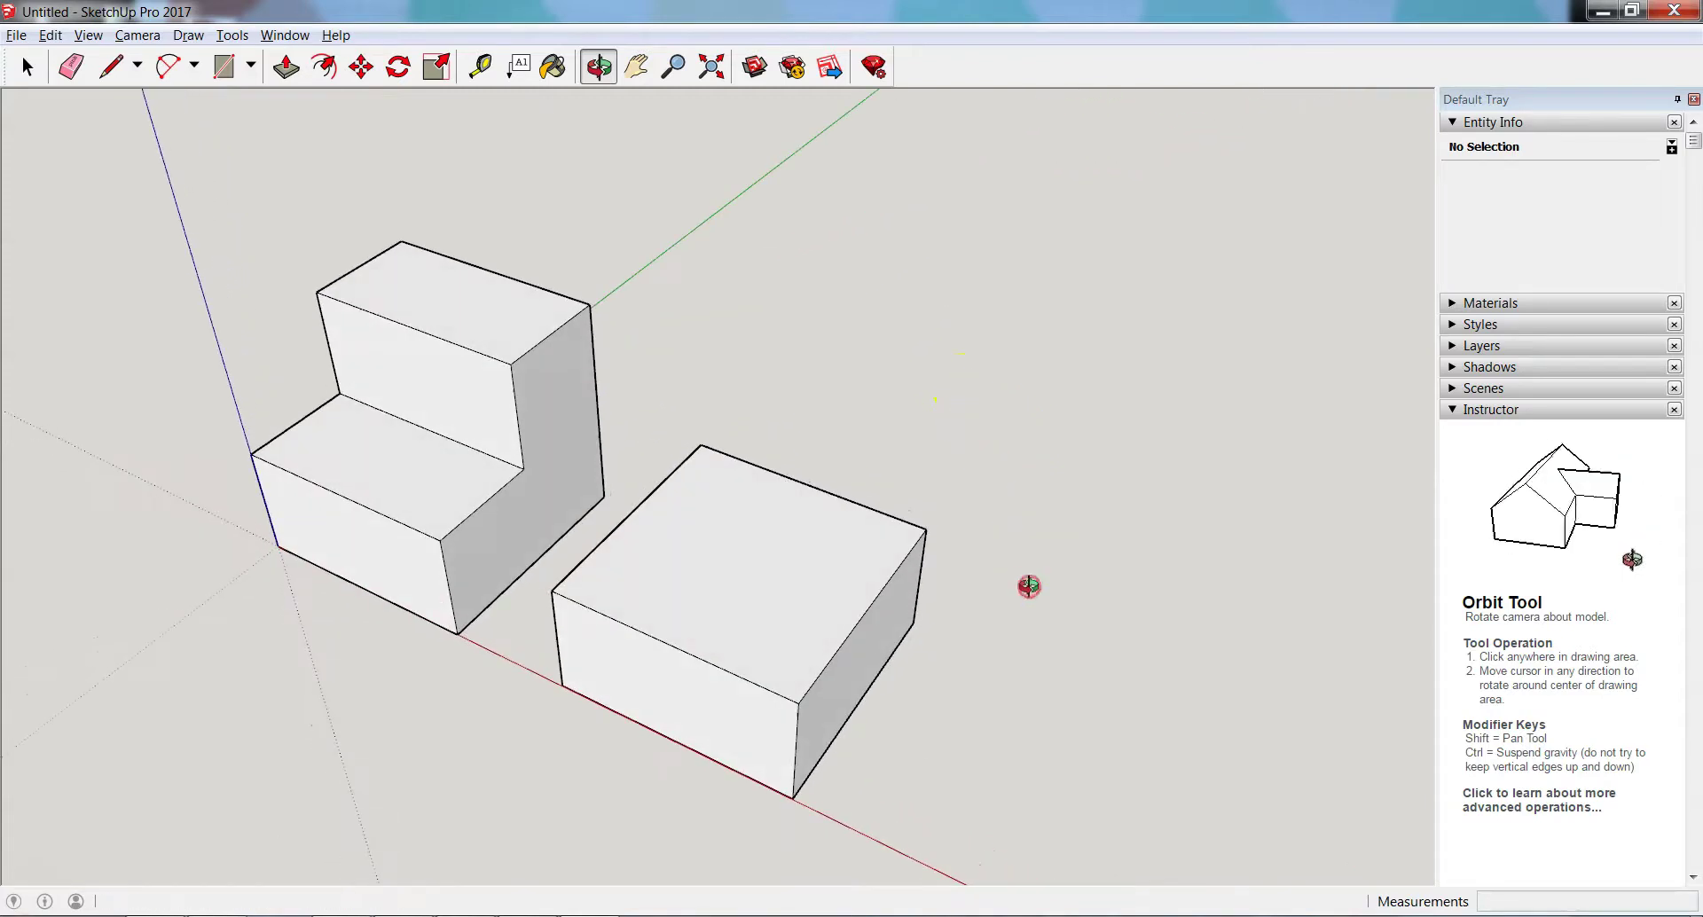
left_click(223, 69)
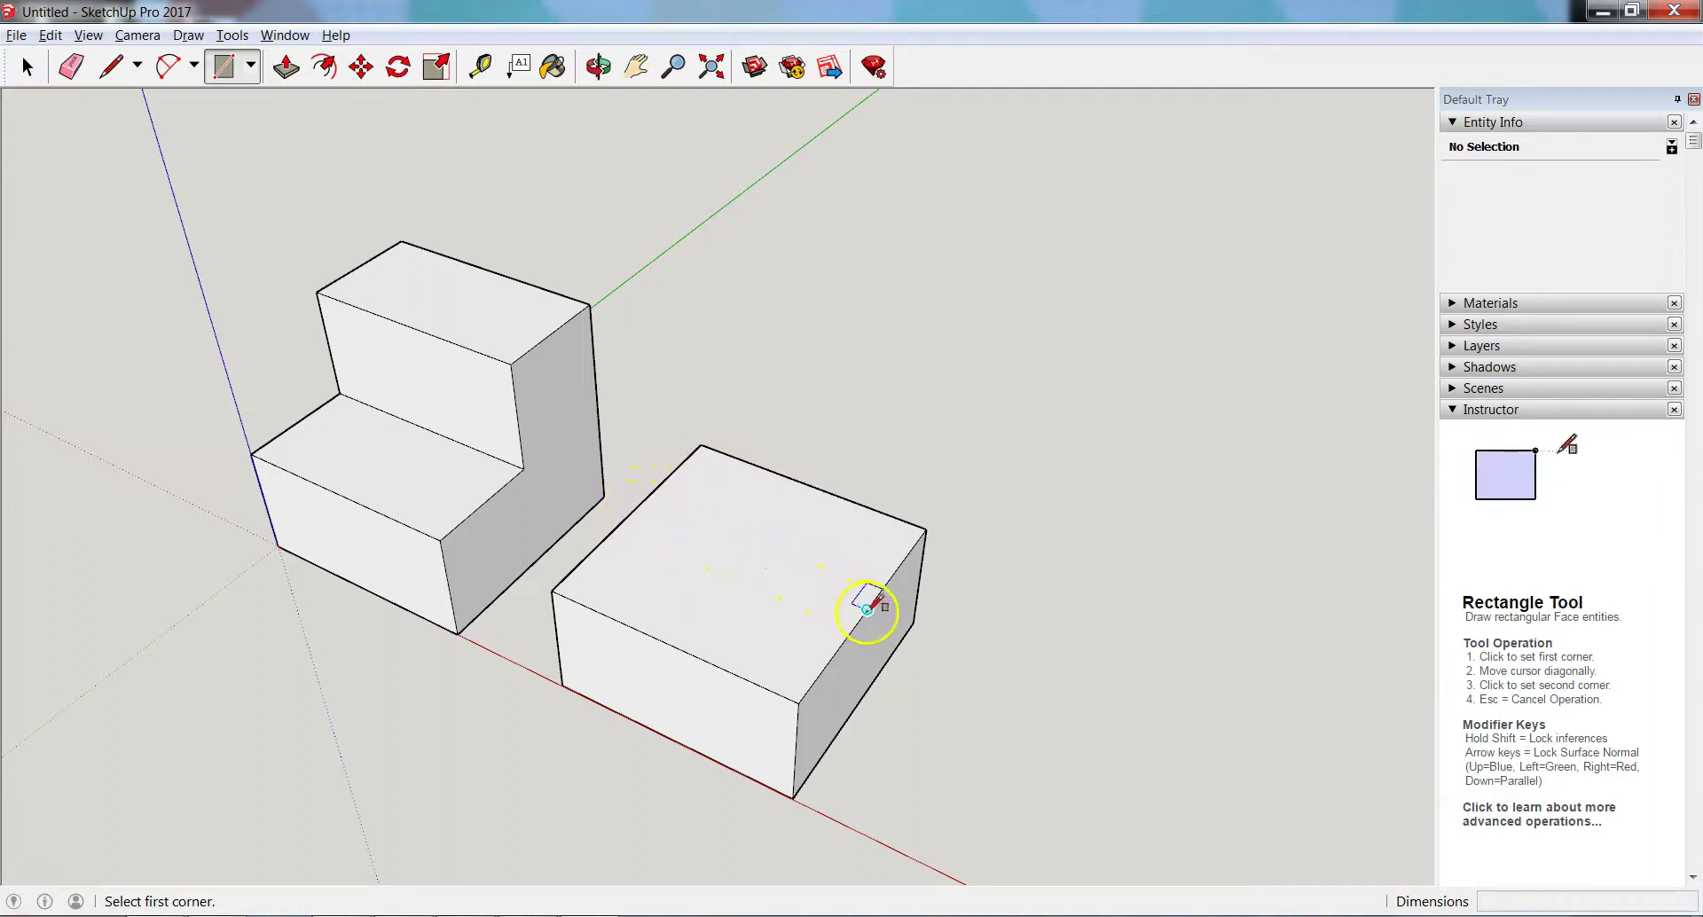
left_click(701, 443)
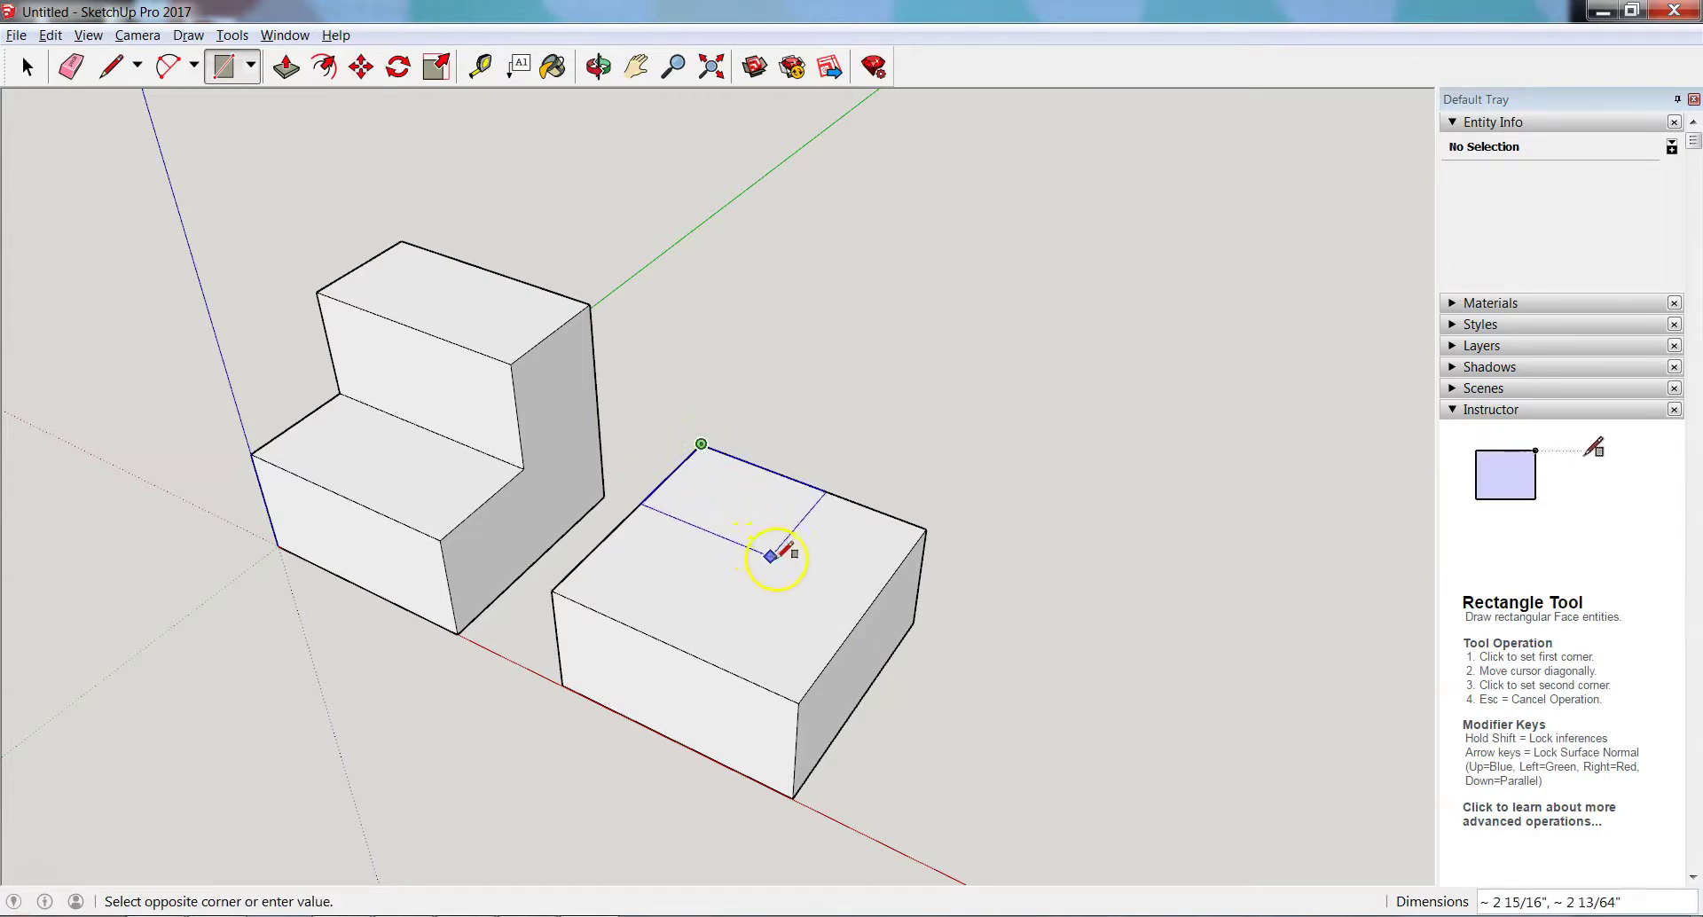
left_click(868, 610)
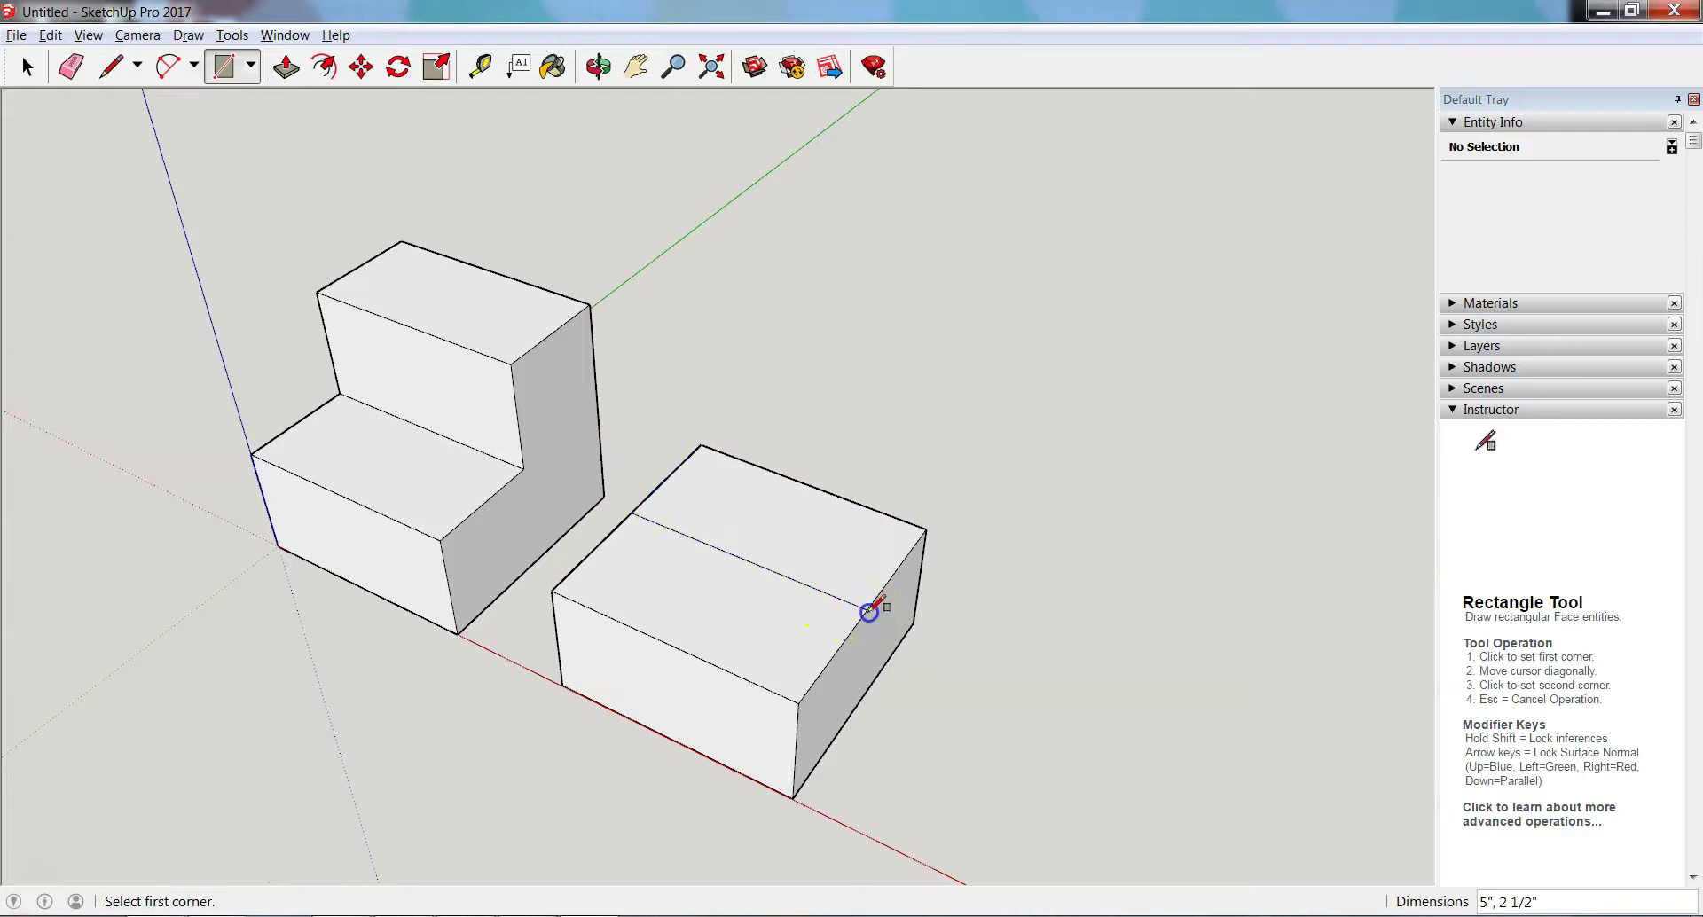
Step: Pull the back half of the block's top face up 2.5 inches to form the upper step
left_click(26, 66)
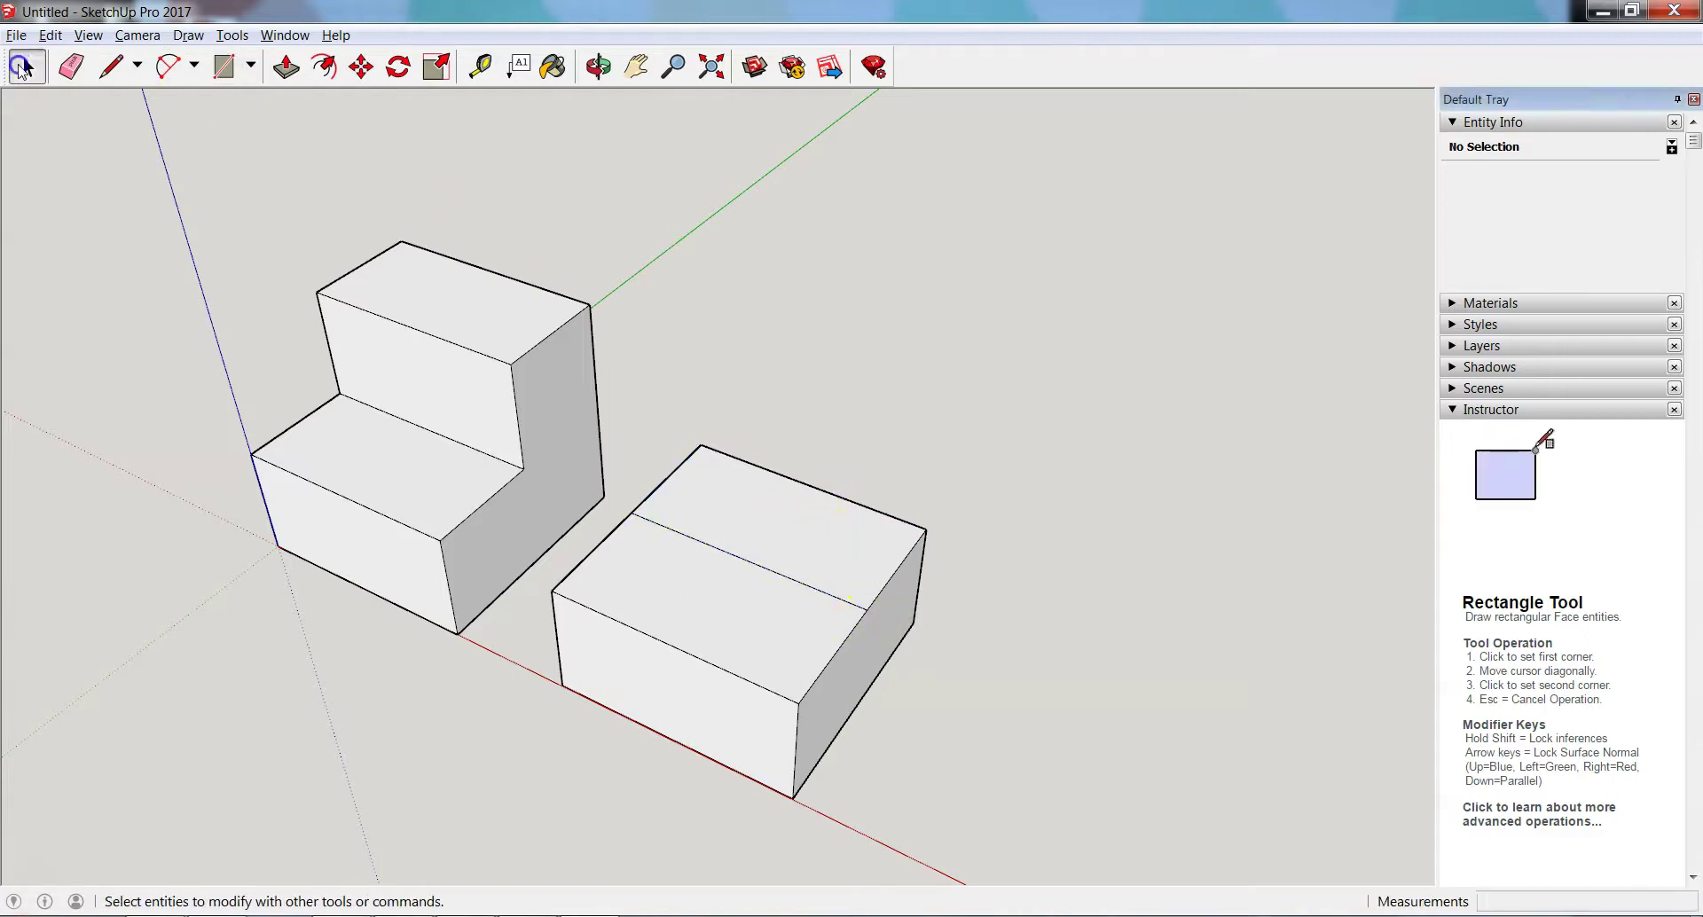
middle_click_drag(1178, 600, 1128, 582)
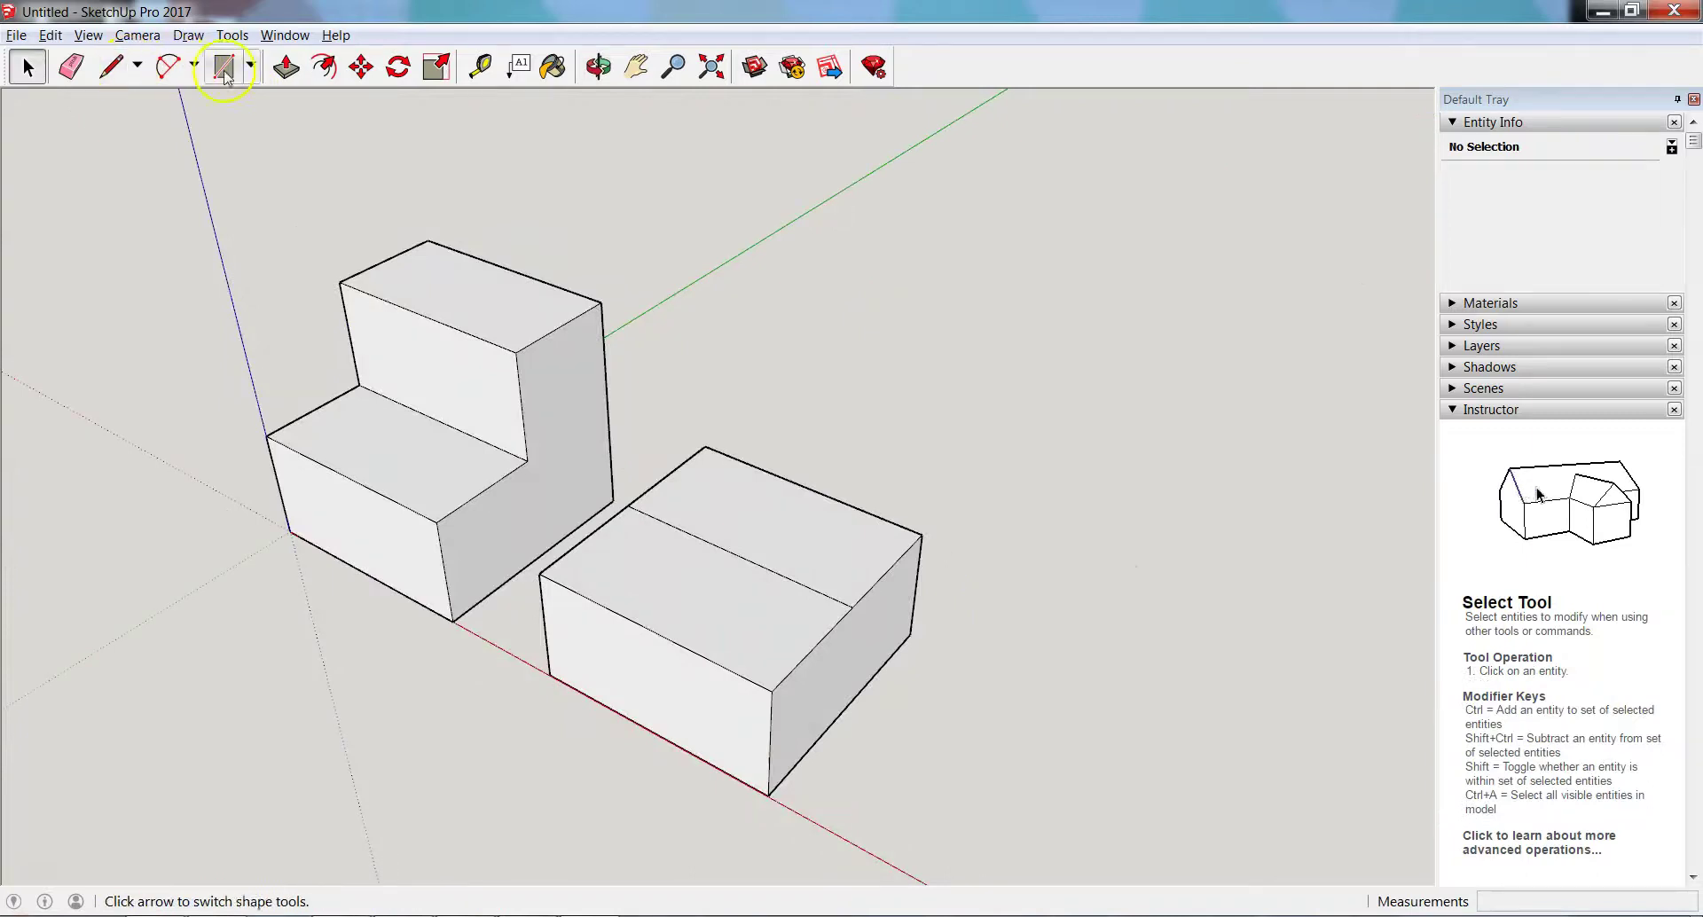
left_click(285, 68)
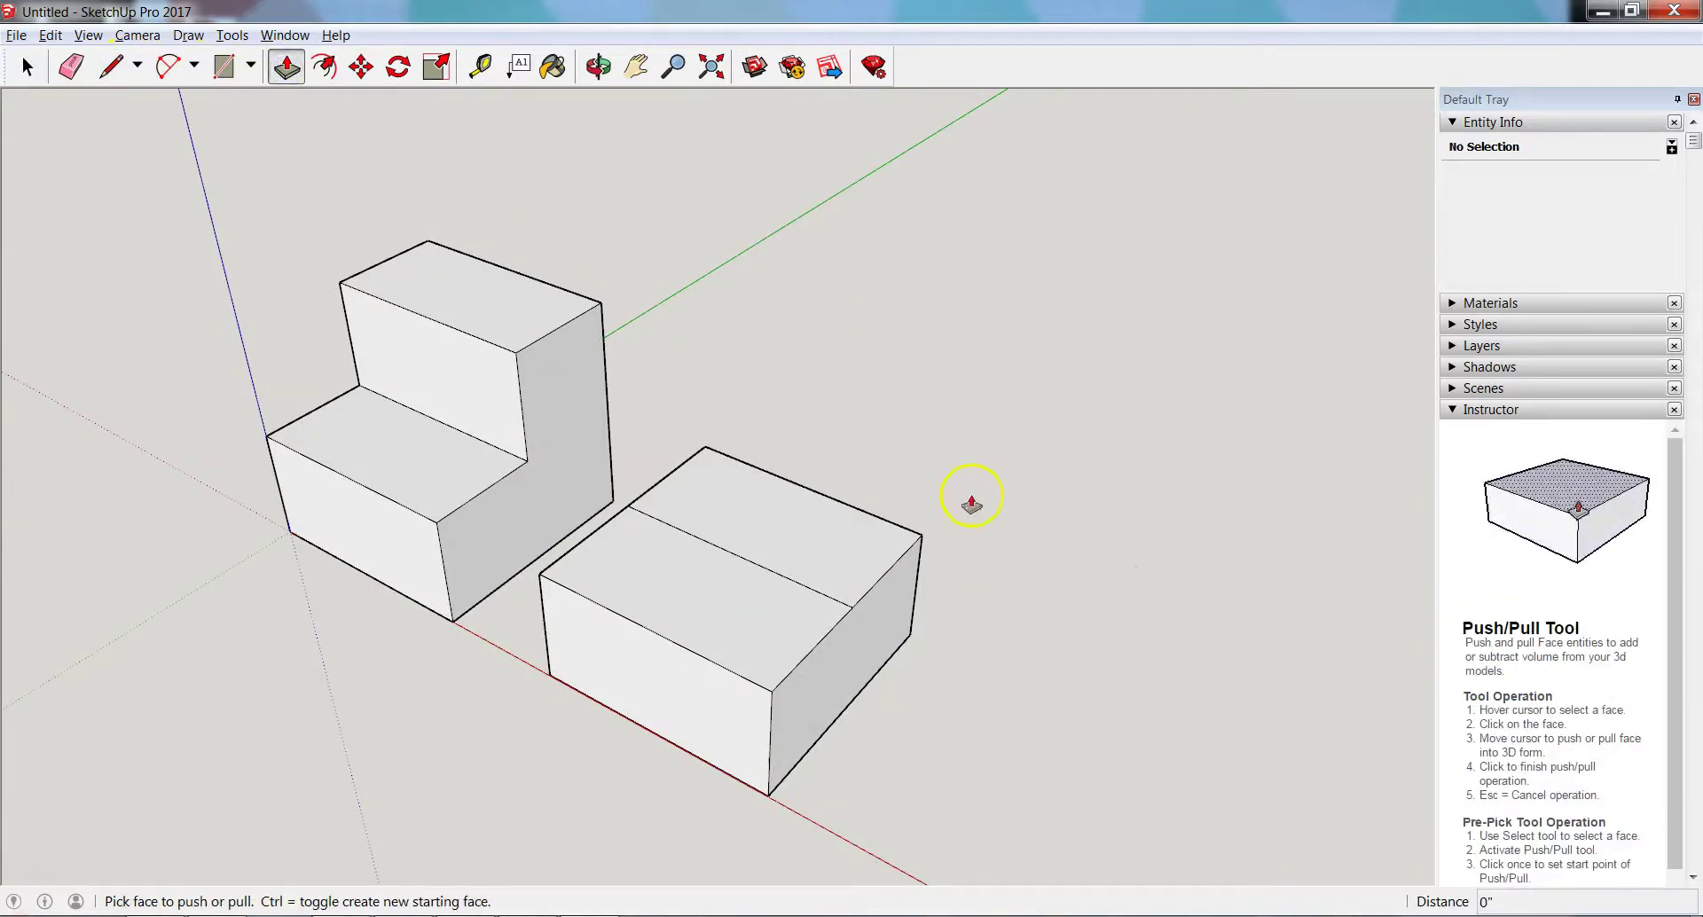
left_click(749, 524)
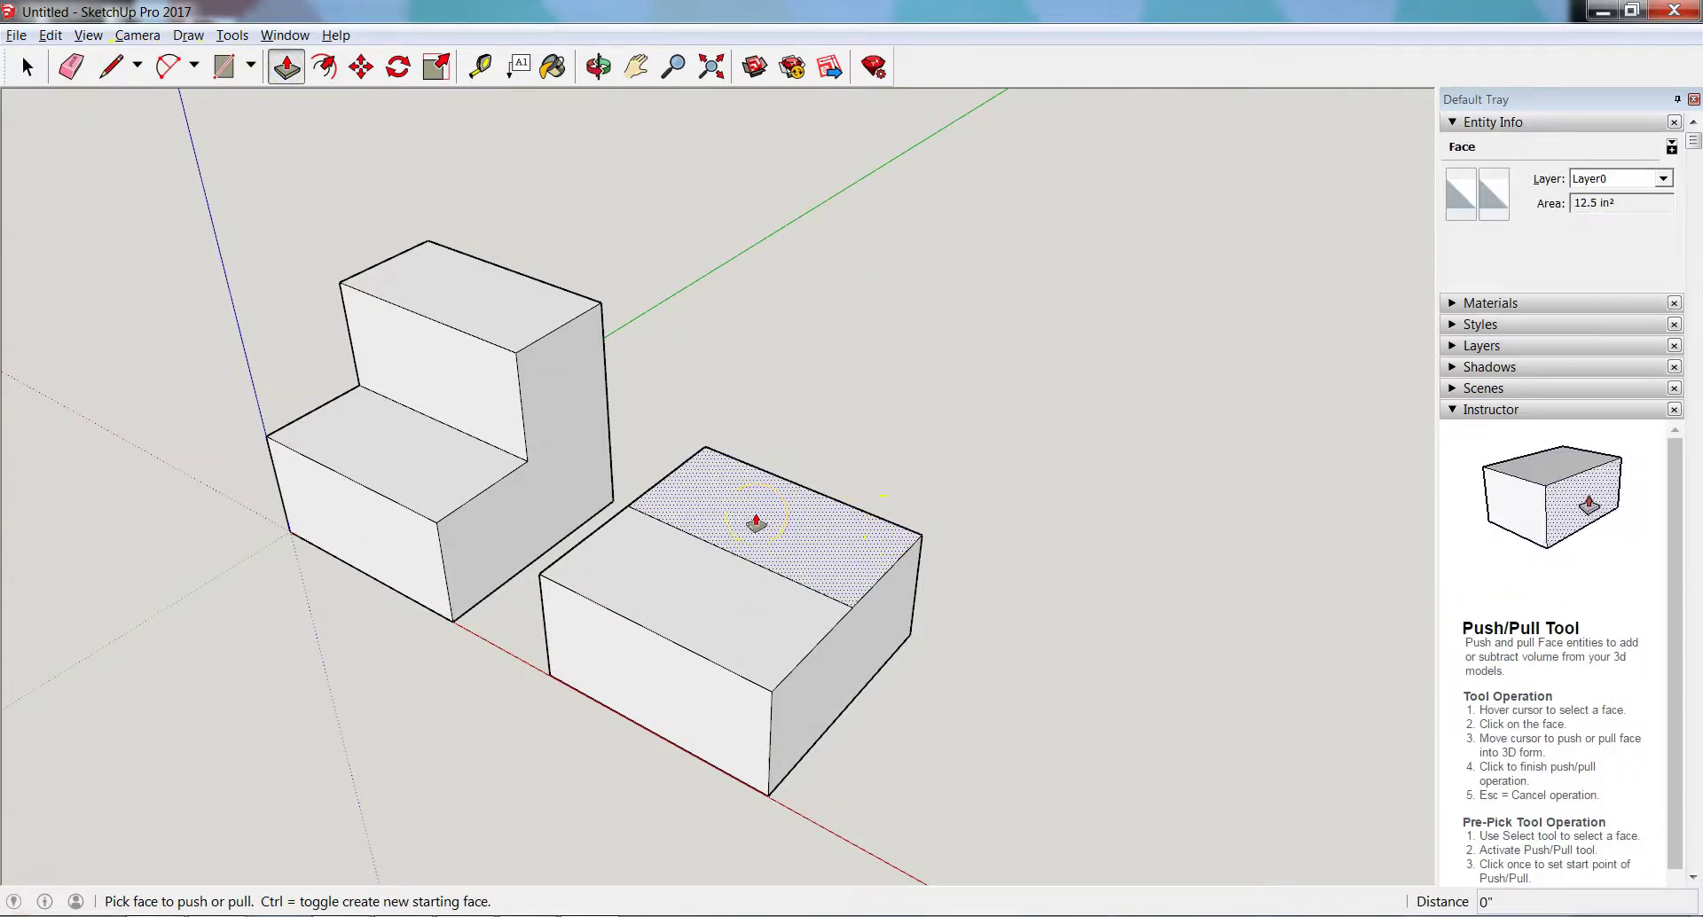
left_click(756, 524)
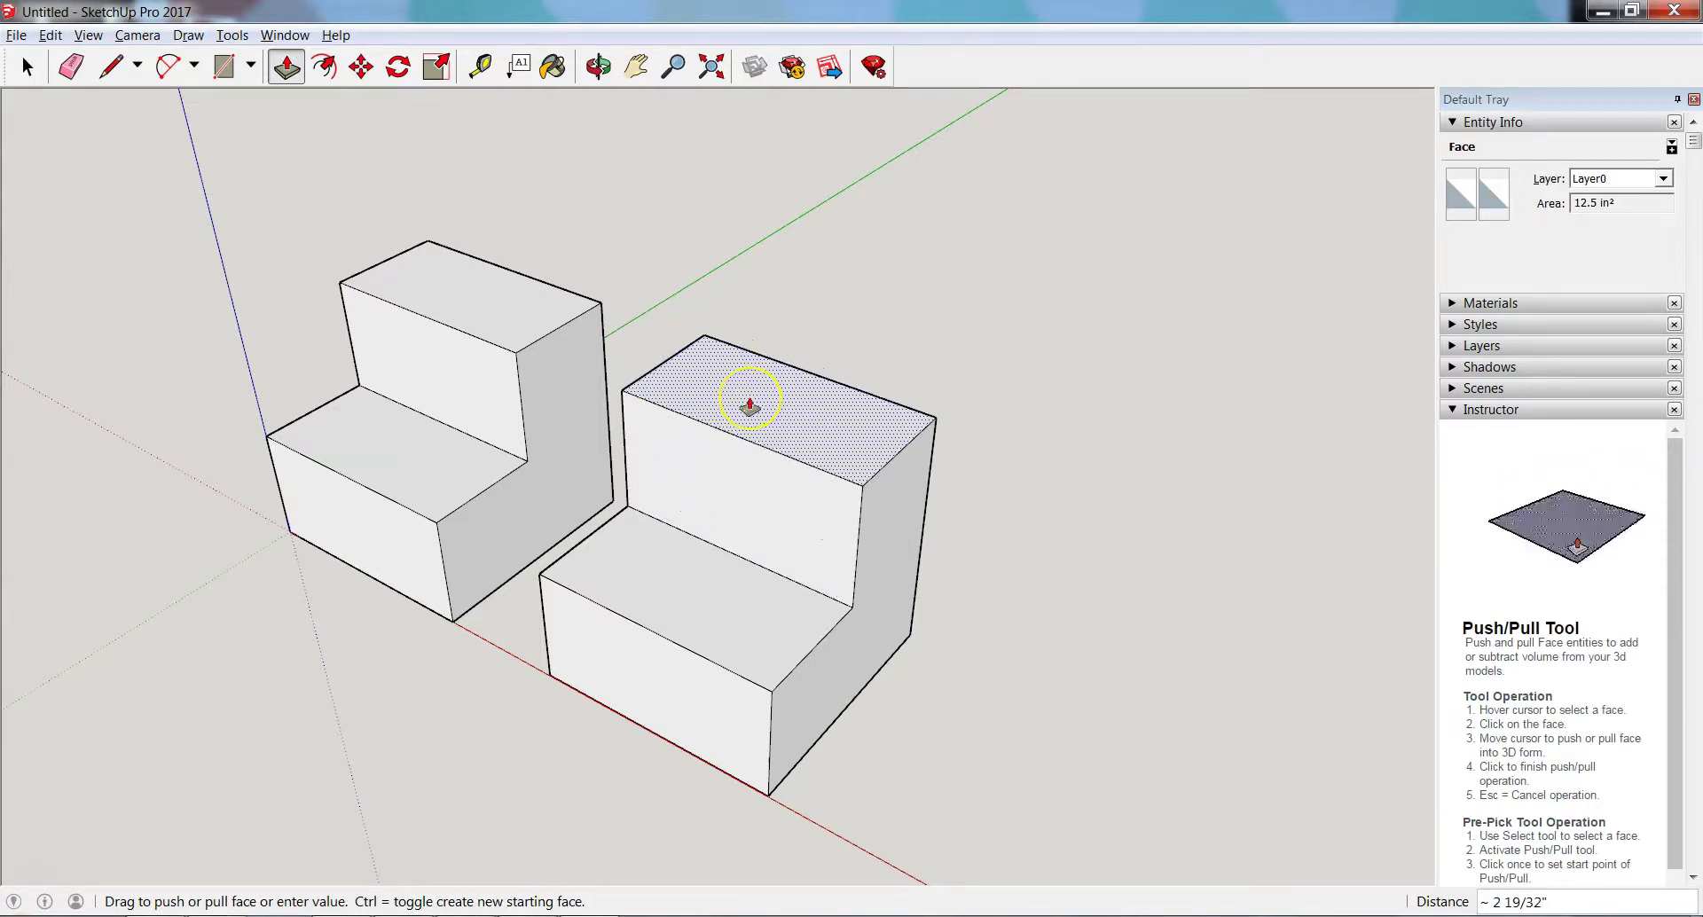
type("2.5")
key("Return")
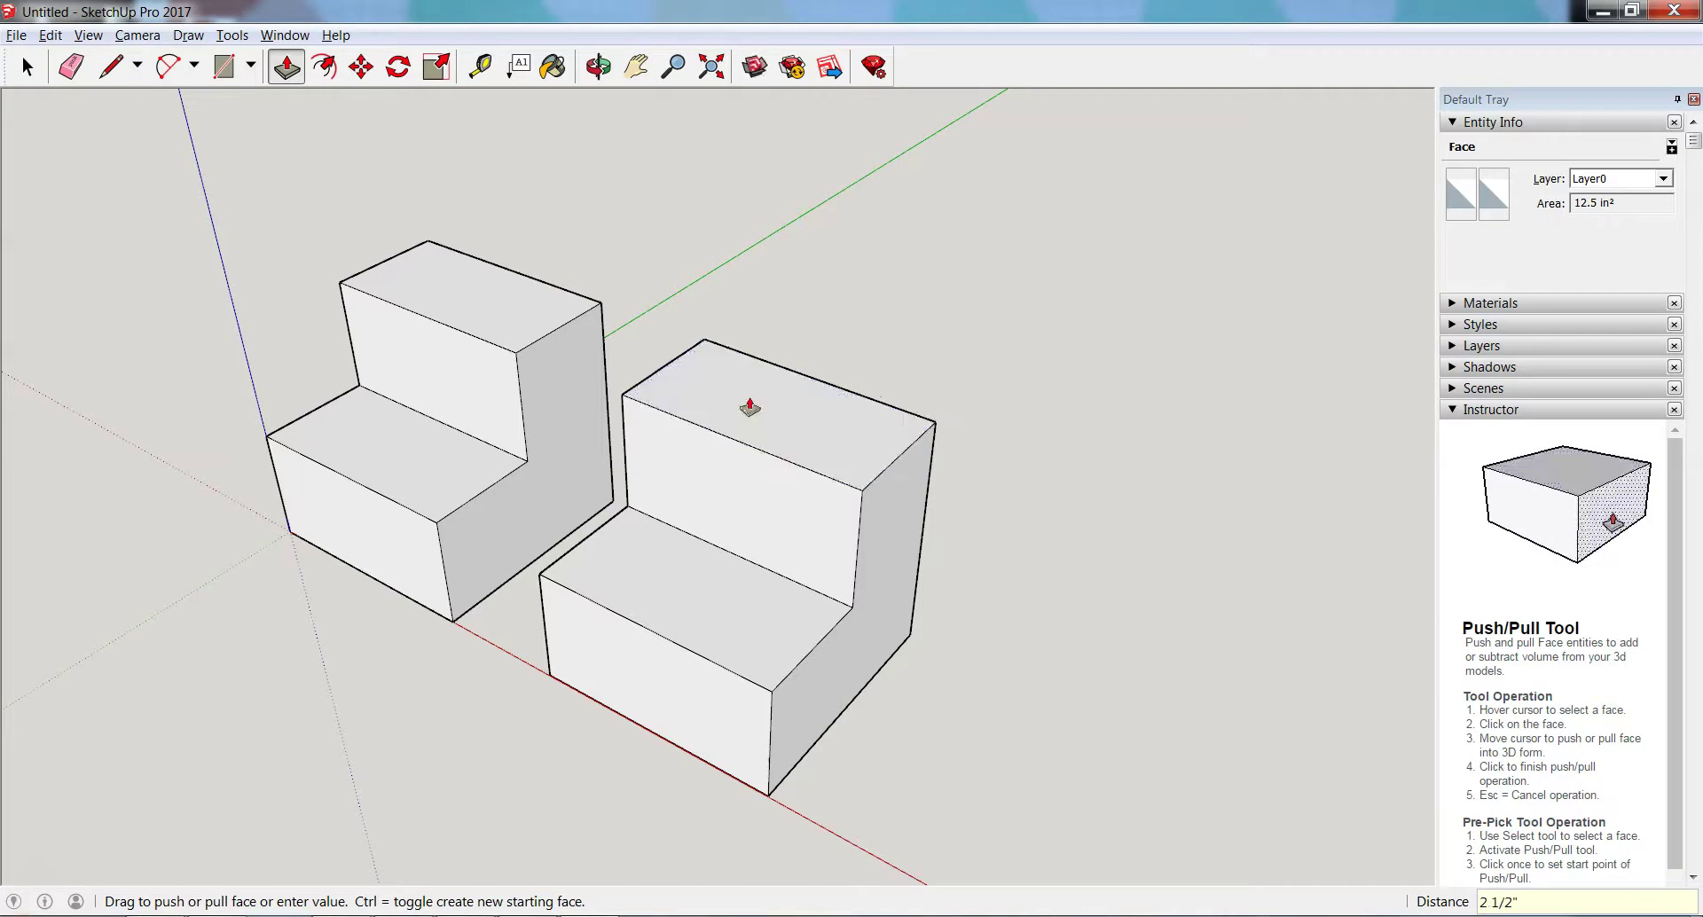
Step: Draw another 5 by 5 inch square along the red axis, beyond the second stepped block
left_click(598, 65)
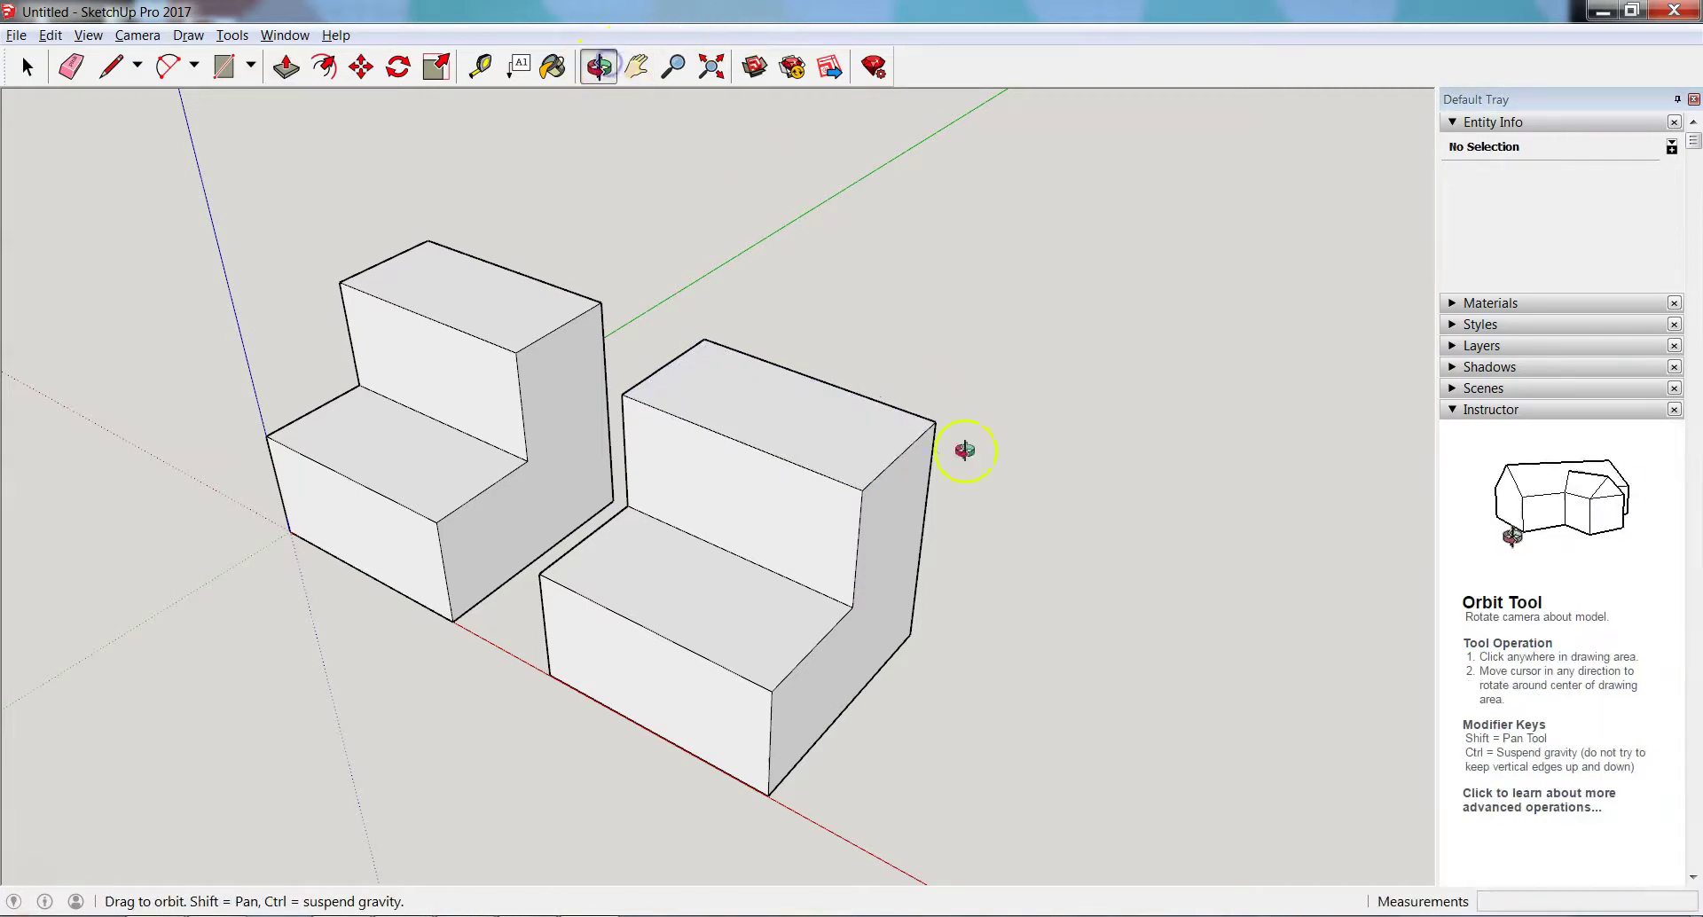
left_click_drag(1073, 628, 1129, 527)
scroll(1129, 527, "down", 1)
left_click(636, 67)
left_click_drag(1160, 596, 831, 518)
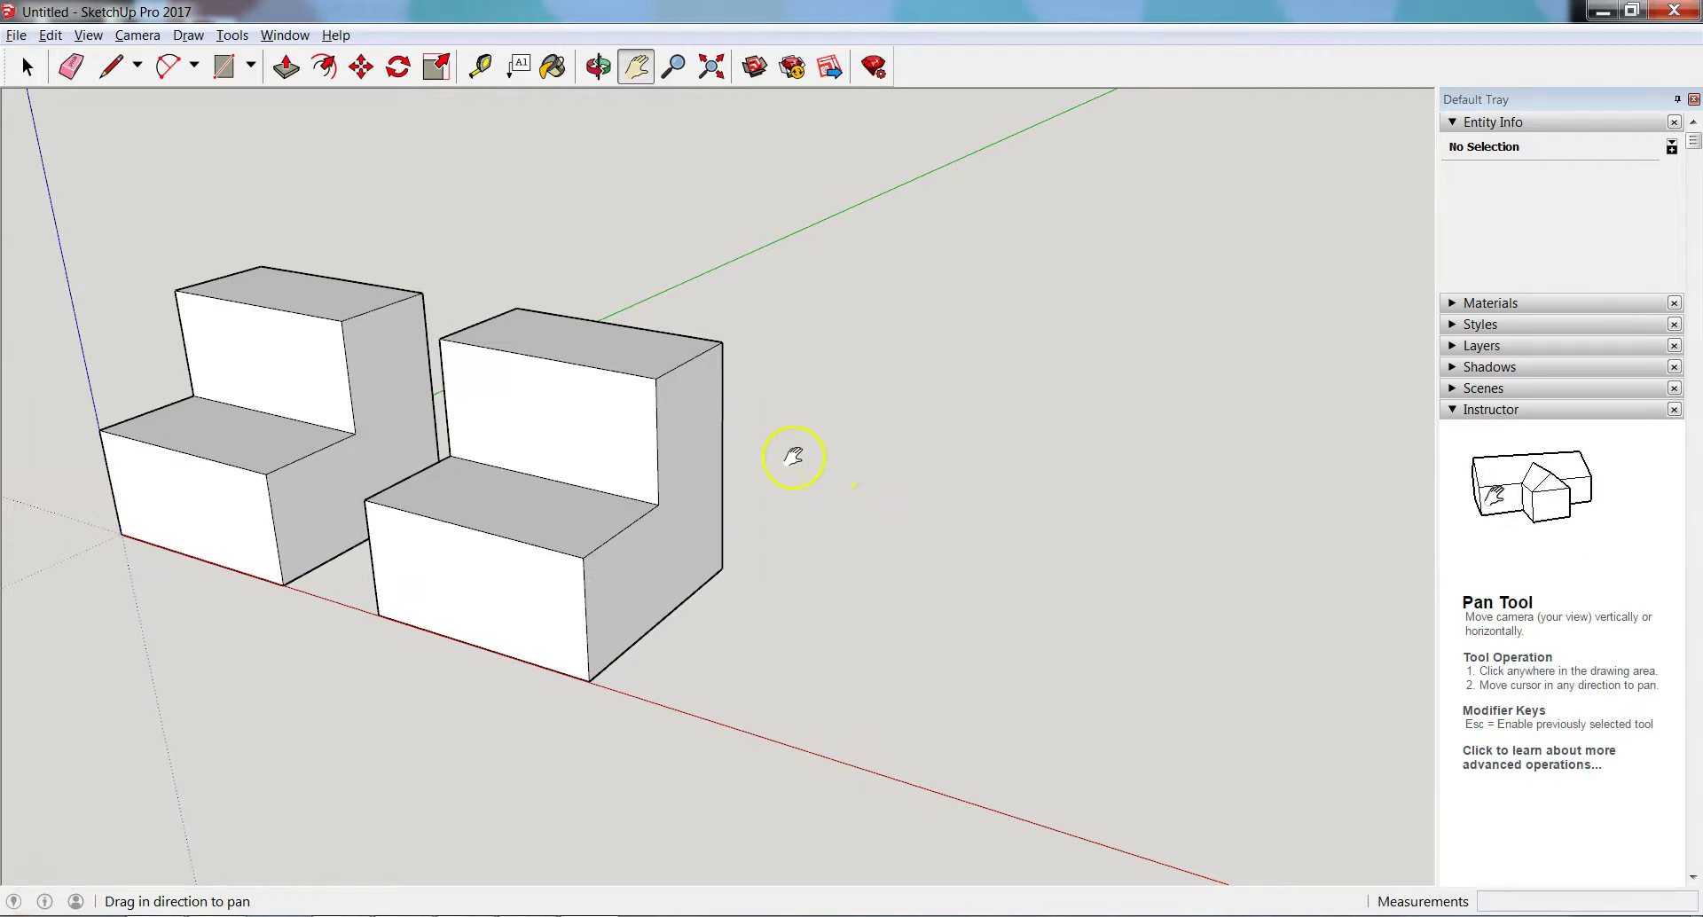
left_click(227, 67)
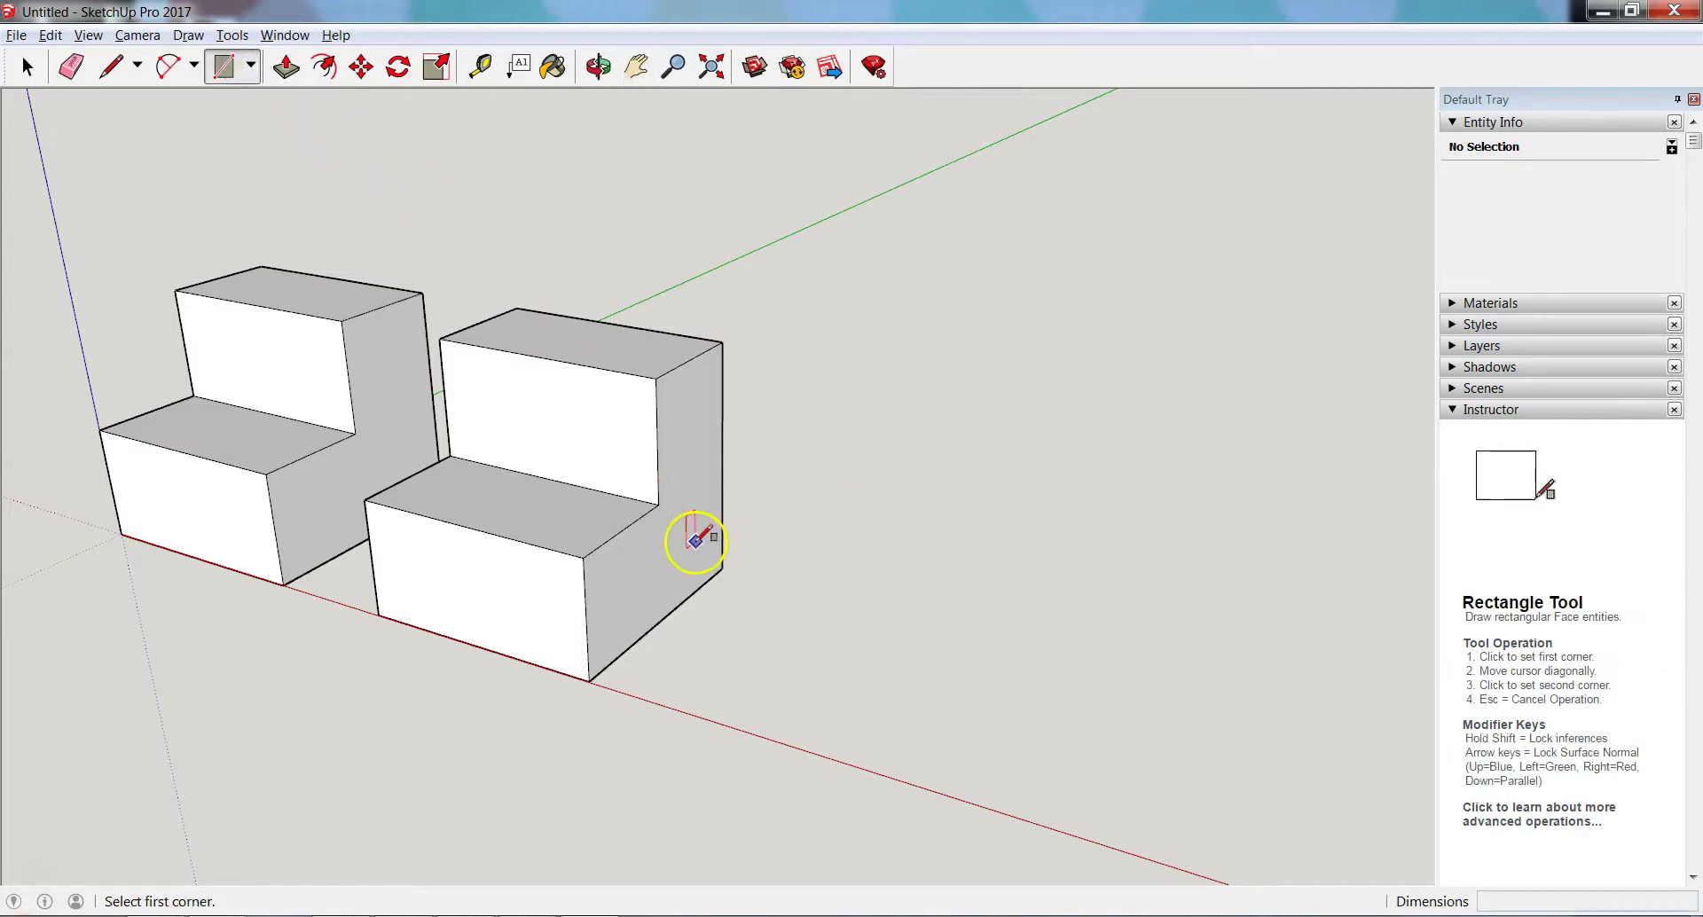
left_click(723, 723)
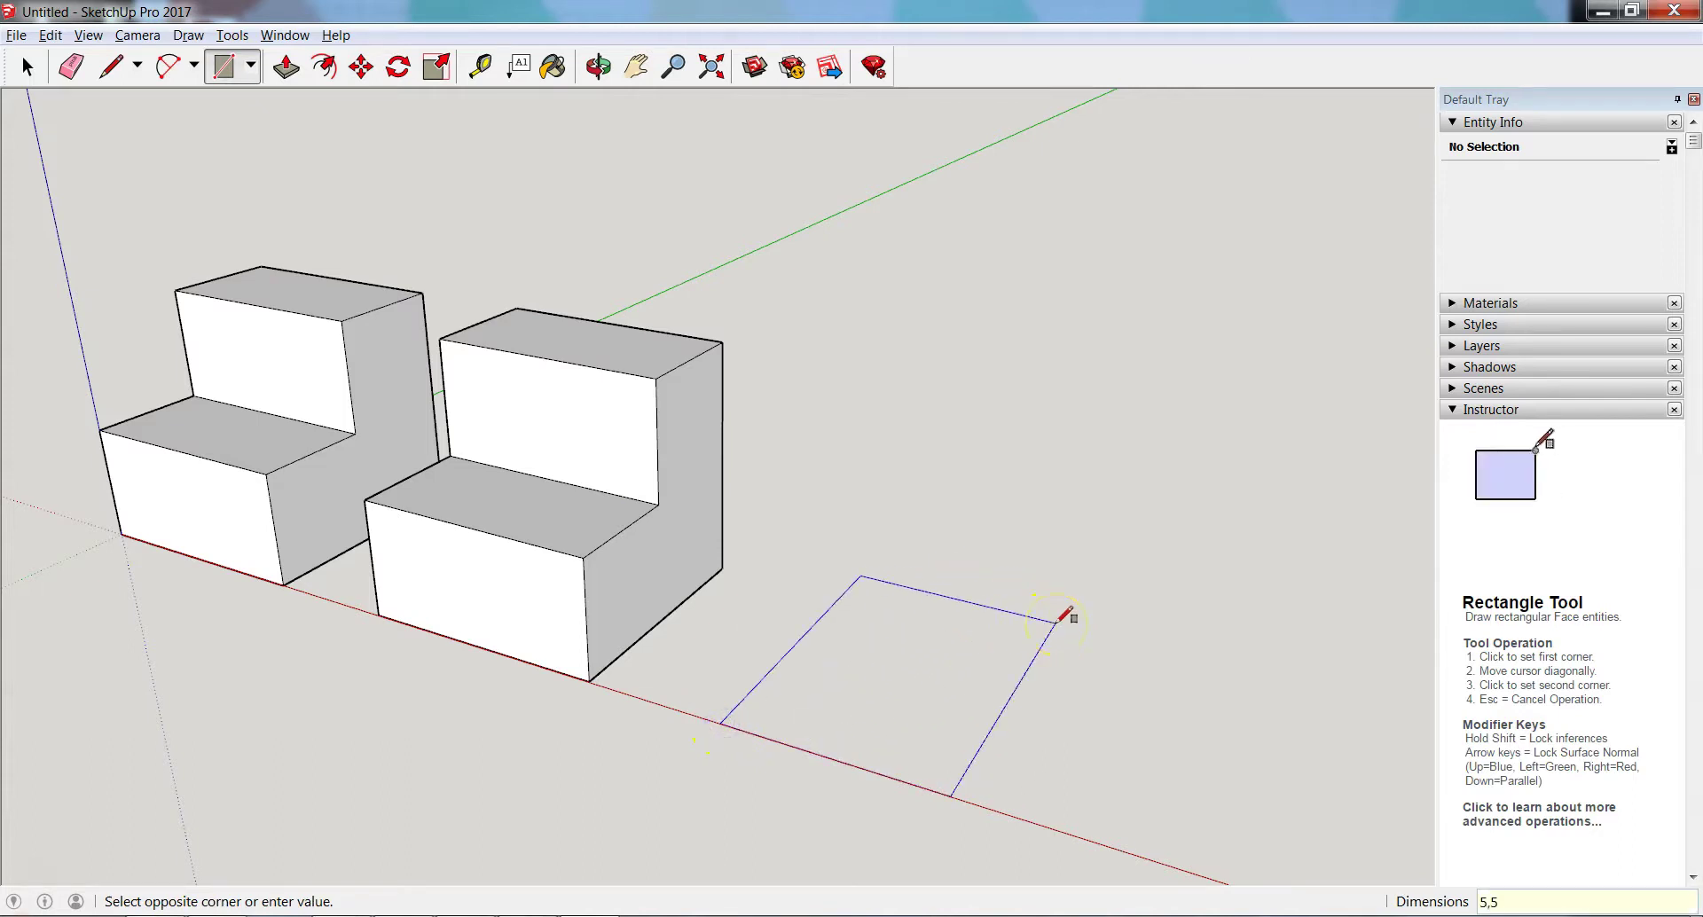
type("5,5")
key("Return")
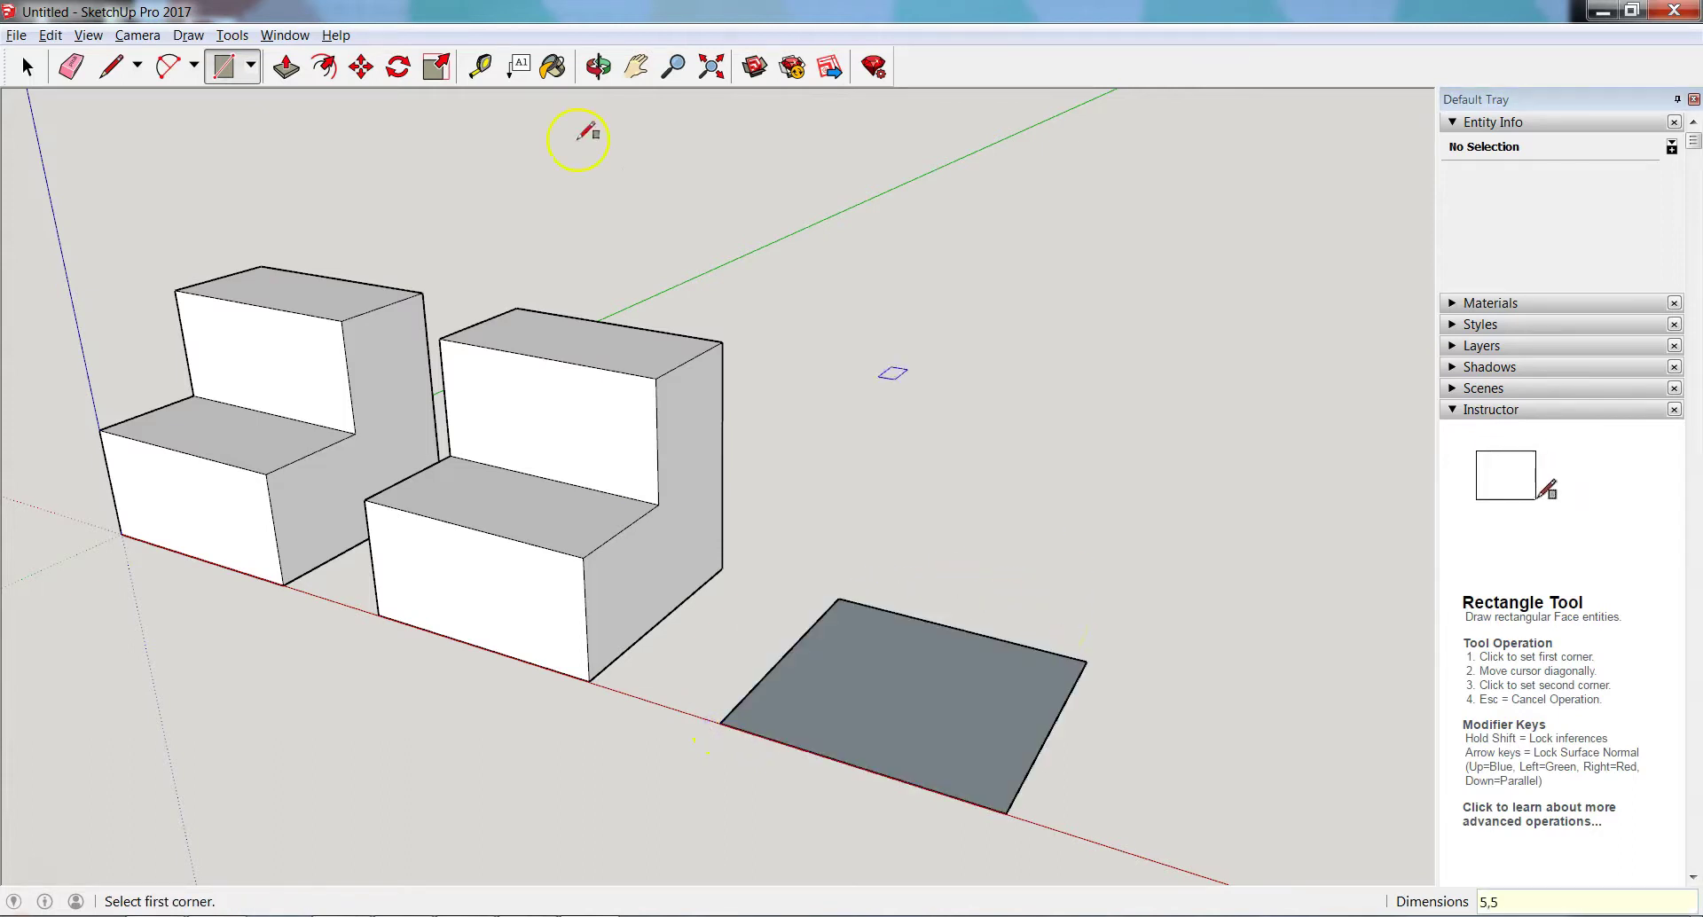
Step: Pull the third square up 5 inches with Push/Pull to make a cube
left_click(286, 66)
left_click(914, 697)
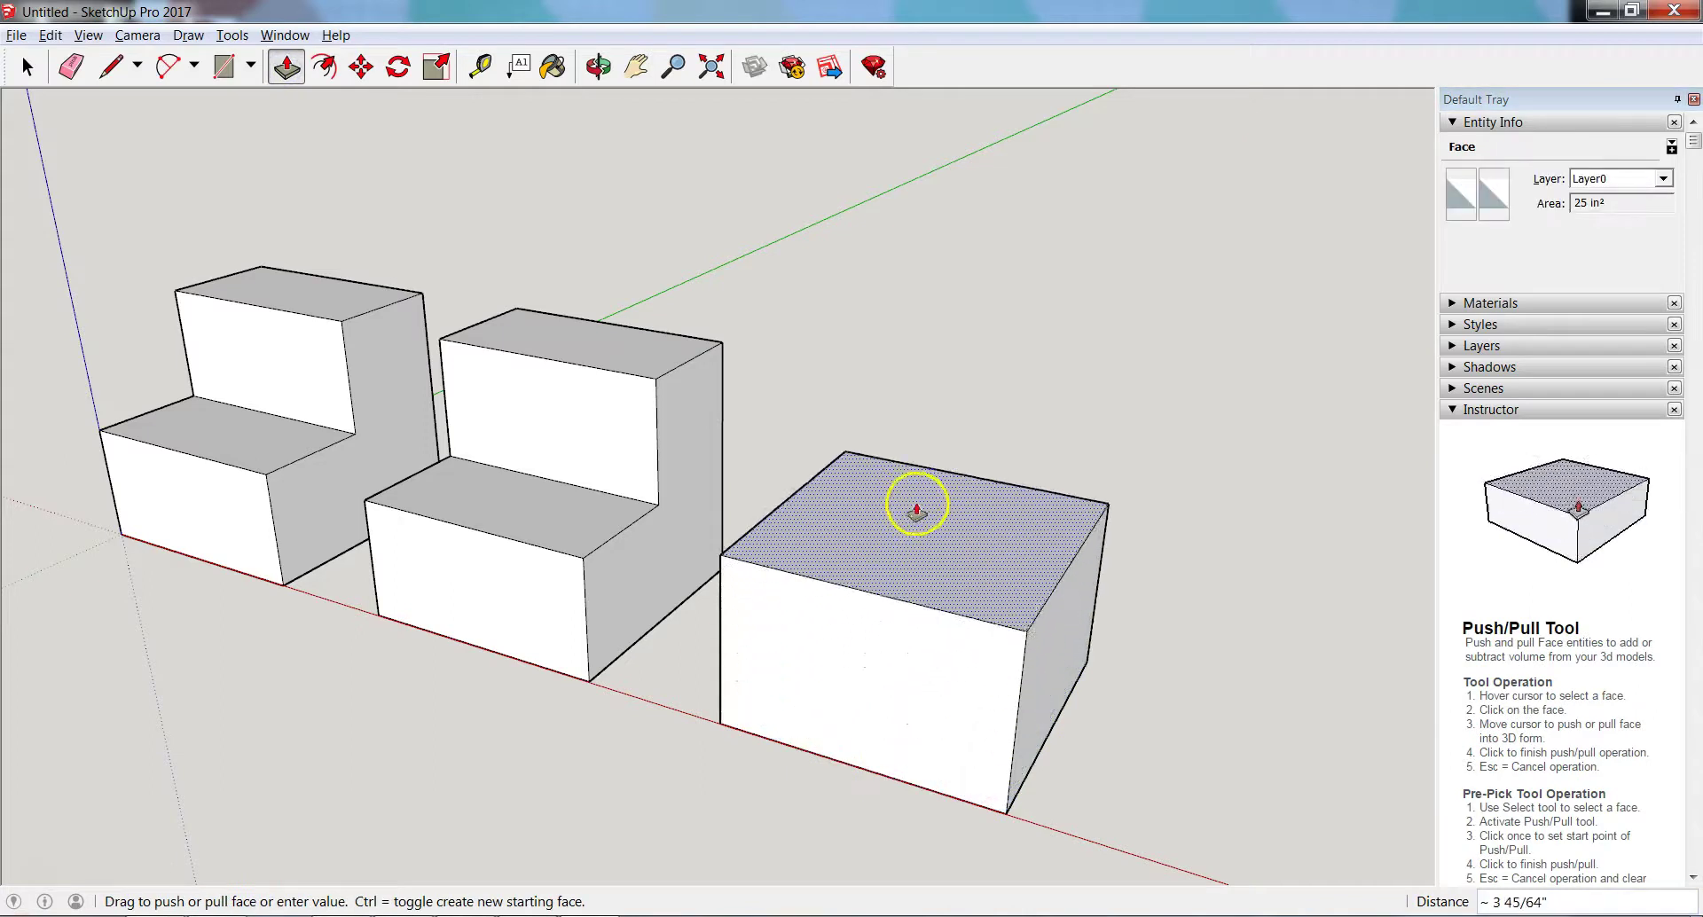
type("5")
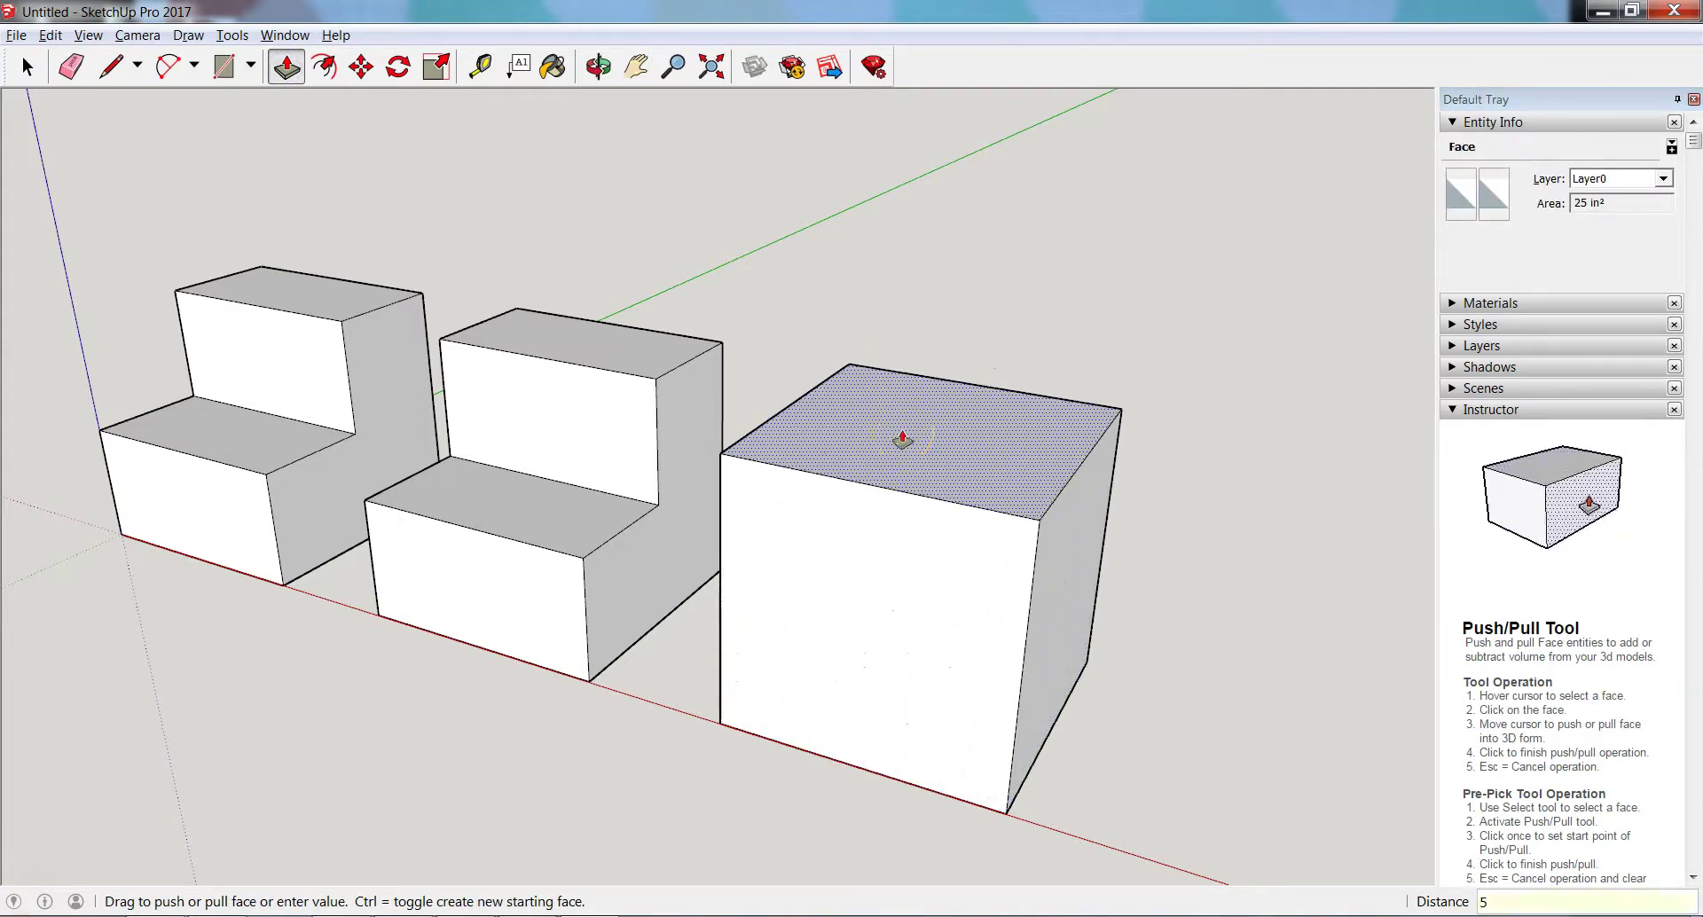
key("Return")
Step: Draw a line across the cube's top face between the midpoints of its two side edges, splitting it into front and back halves
middle_click_drag(1156, 266, 1159, 322)
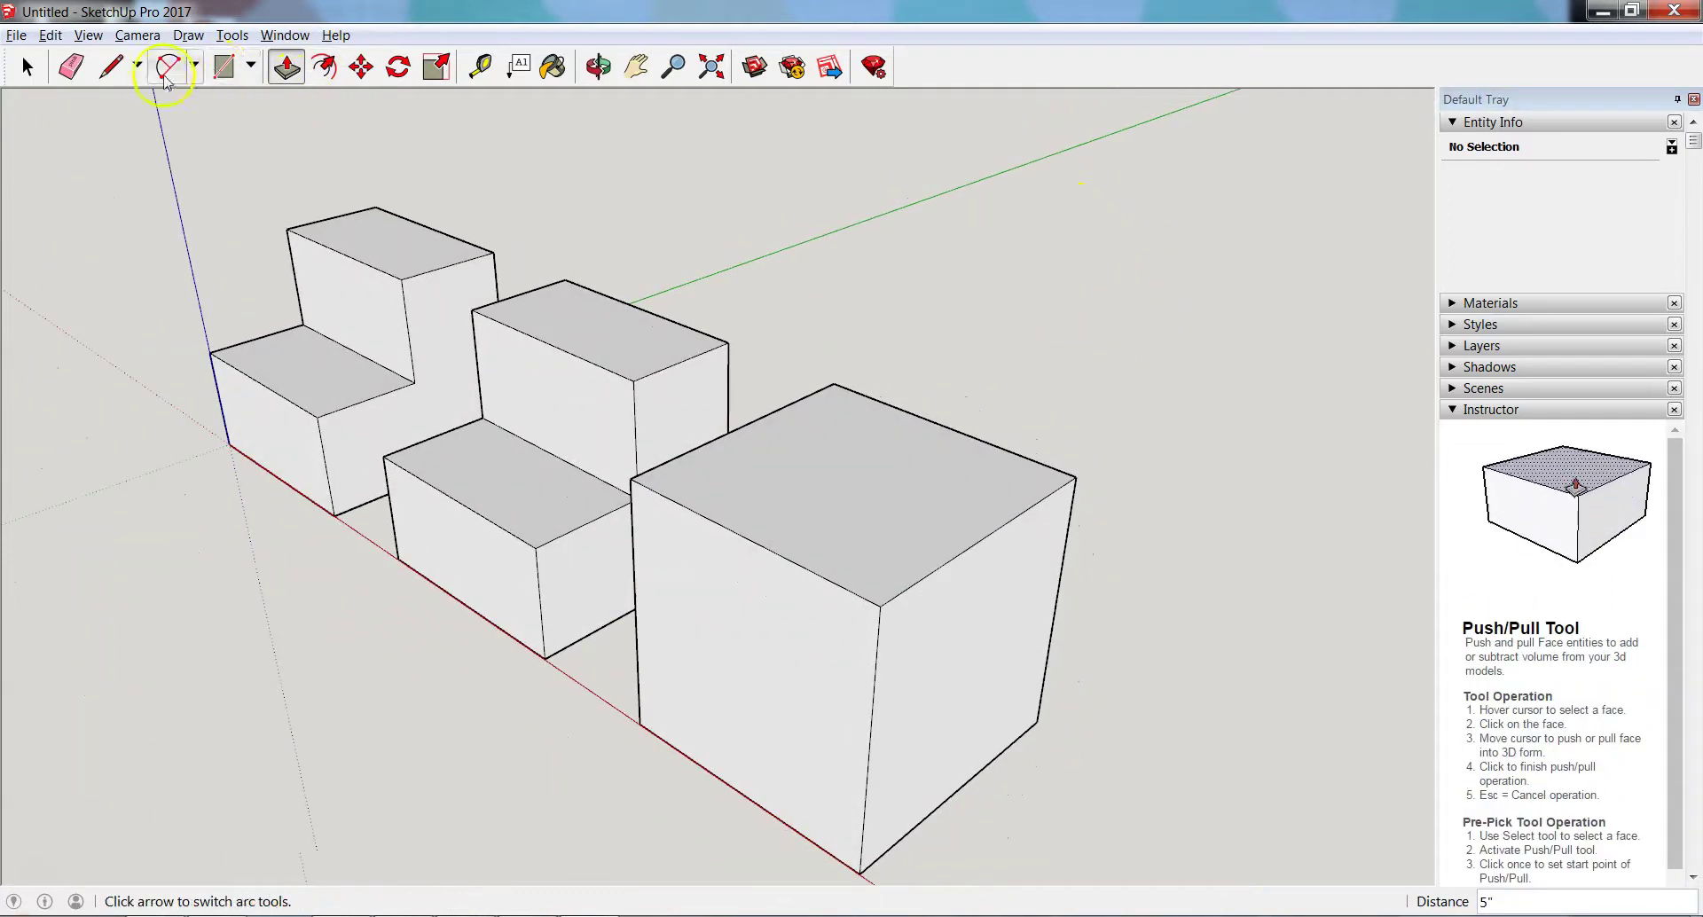
middle_click_drag(494, 197, 482, 263)
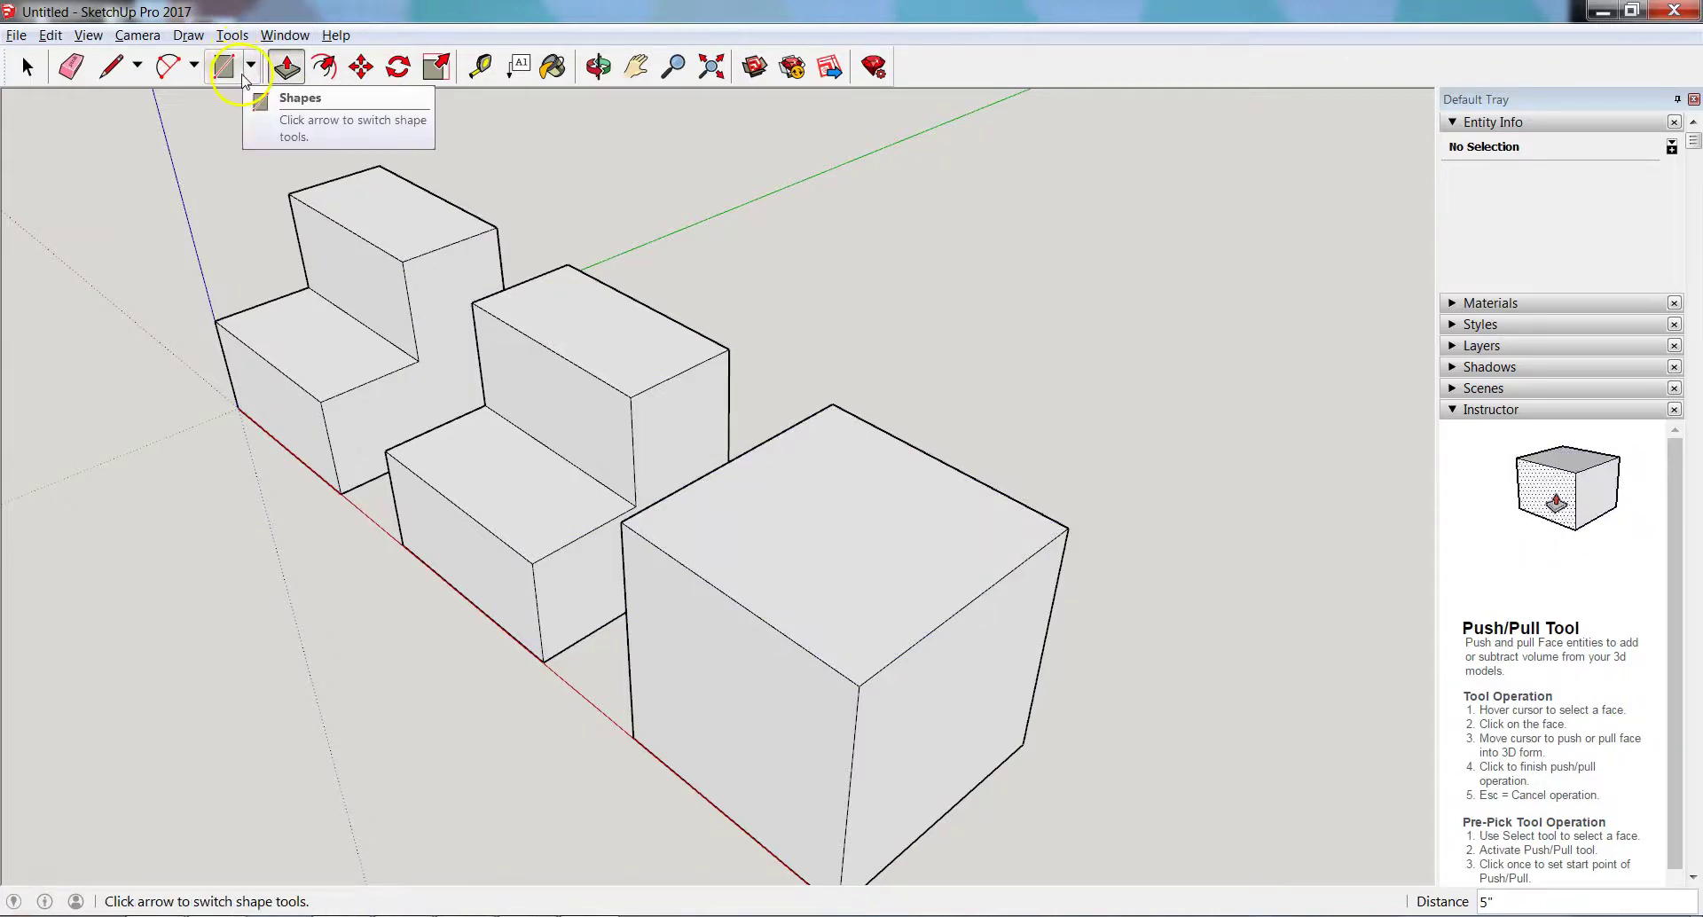
left_click(108, 68)
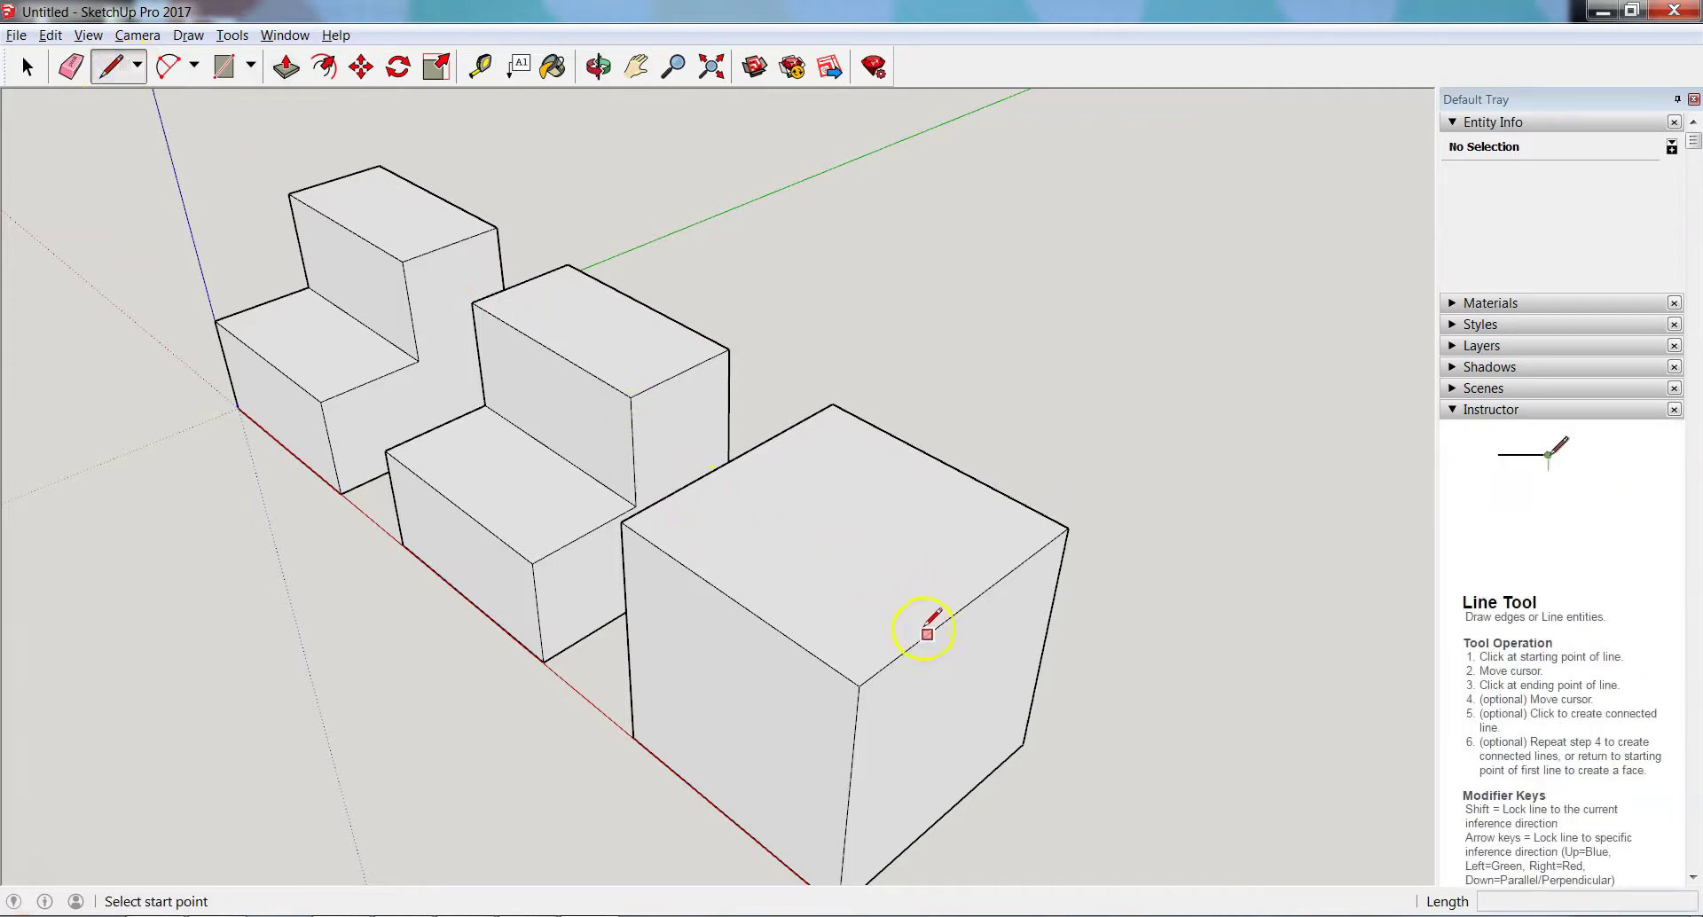
left_click(972, 601)
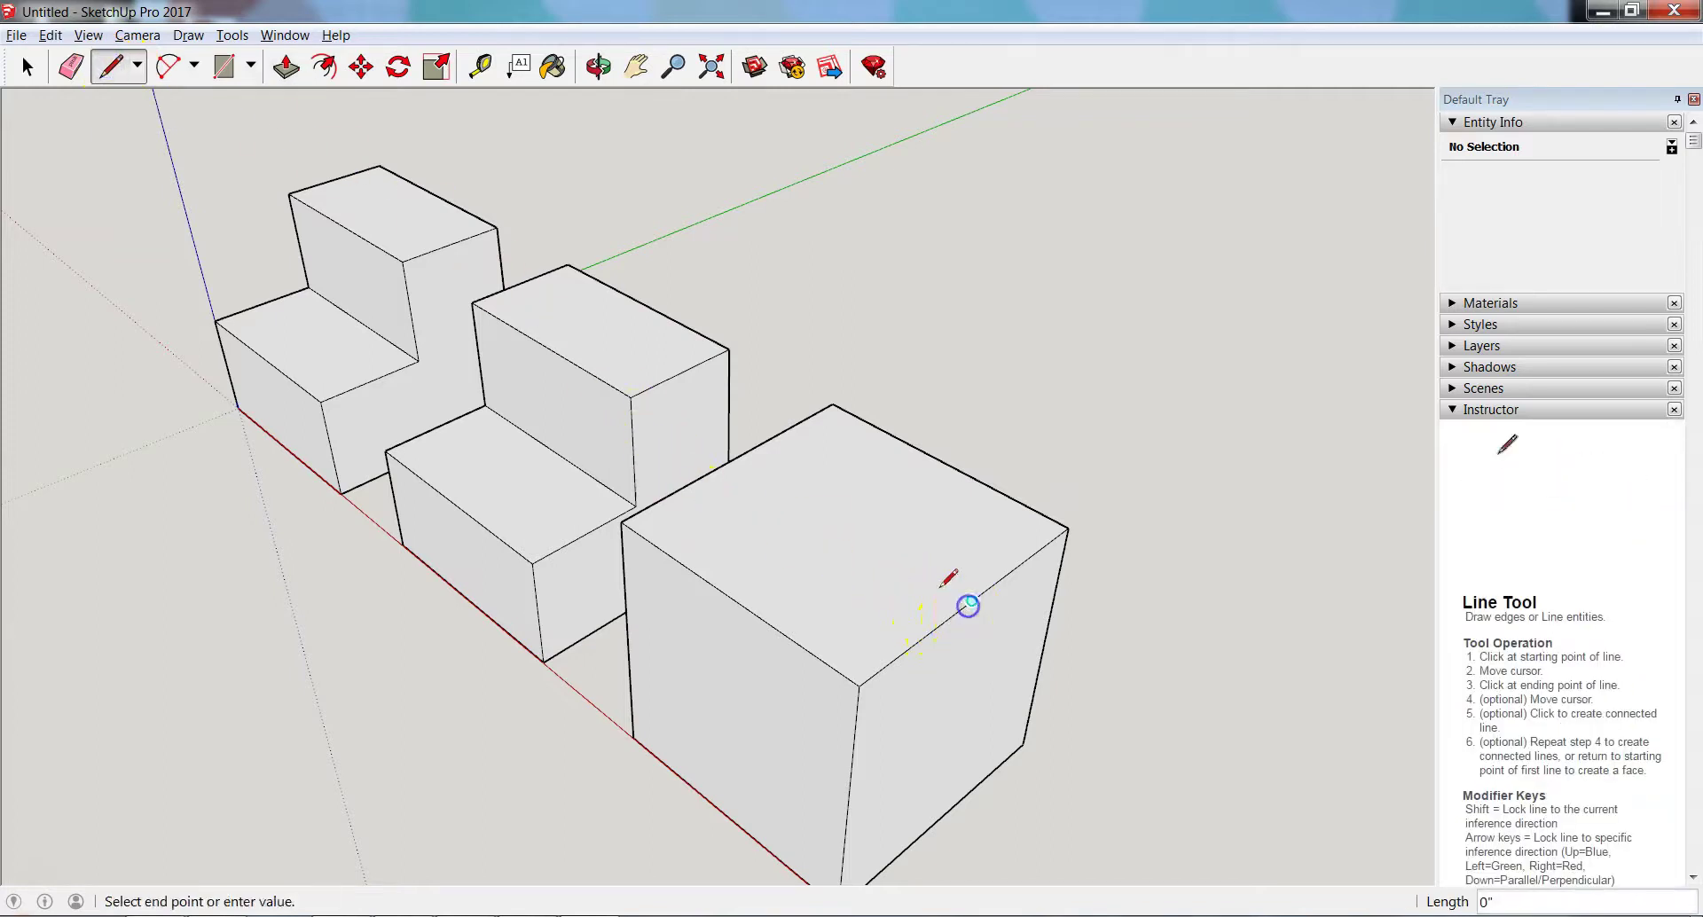
left_click(734, 458)
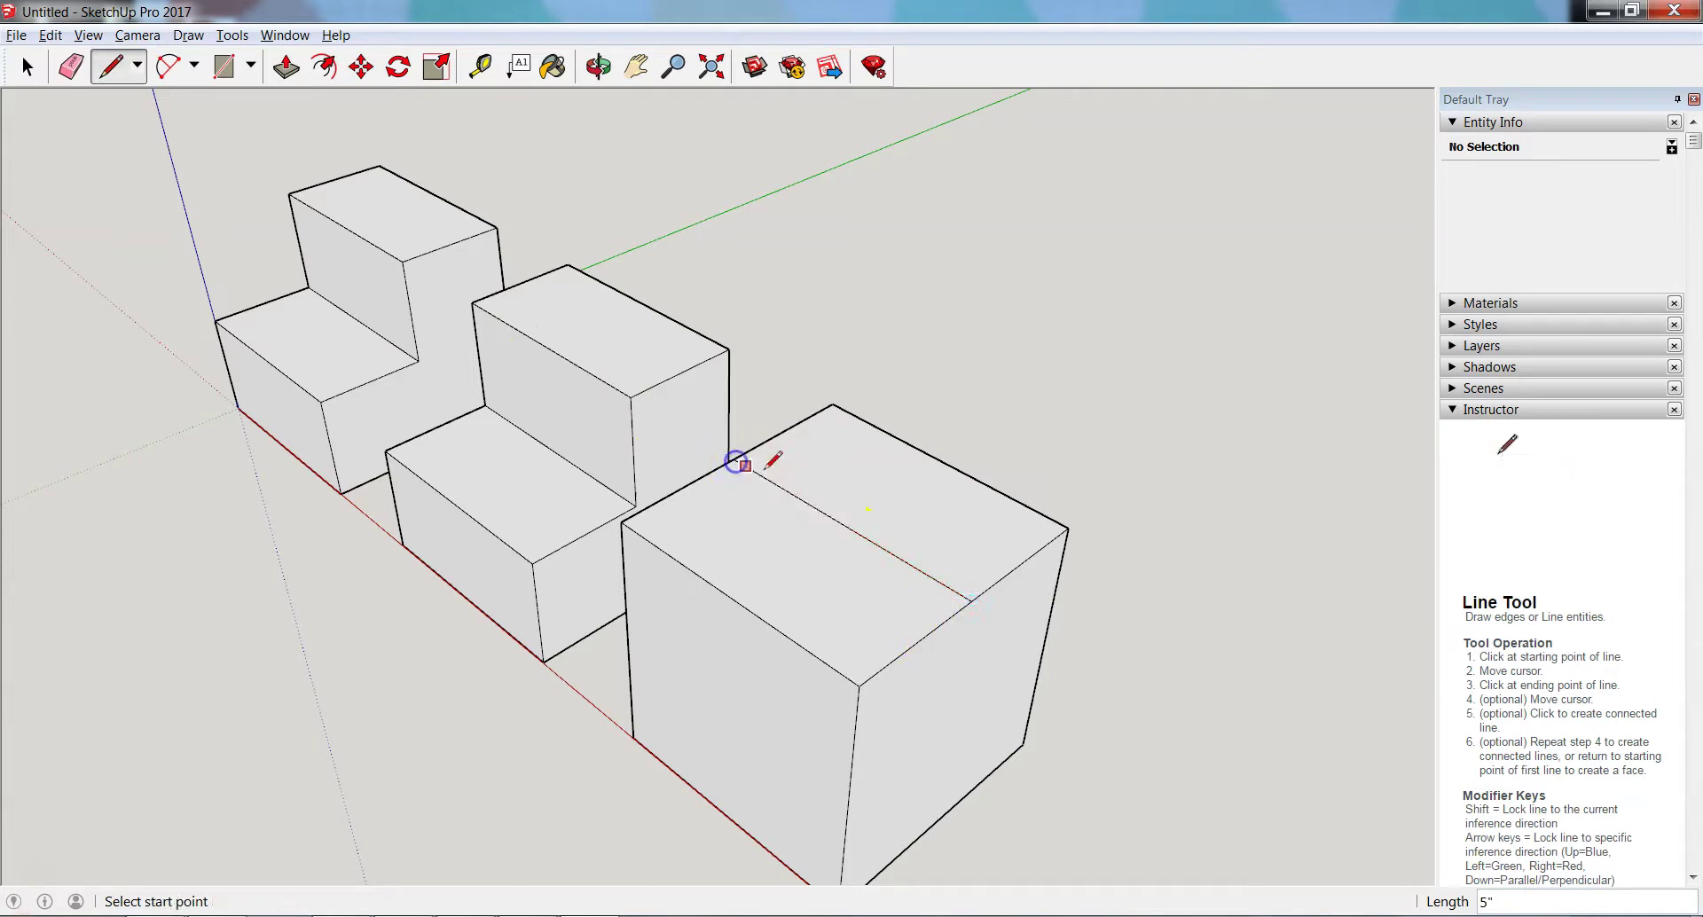
Step: Push the front half of the cube's top face down 2.5 inches to cut the lower step
left_click(288, 69)
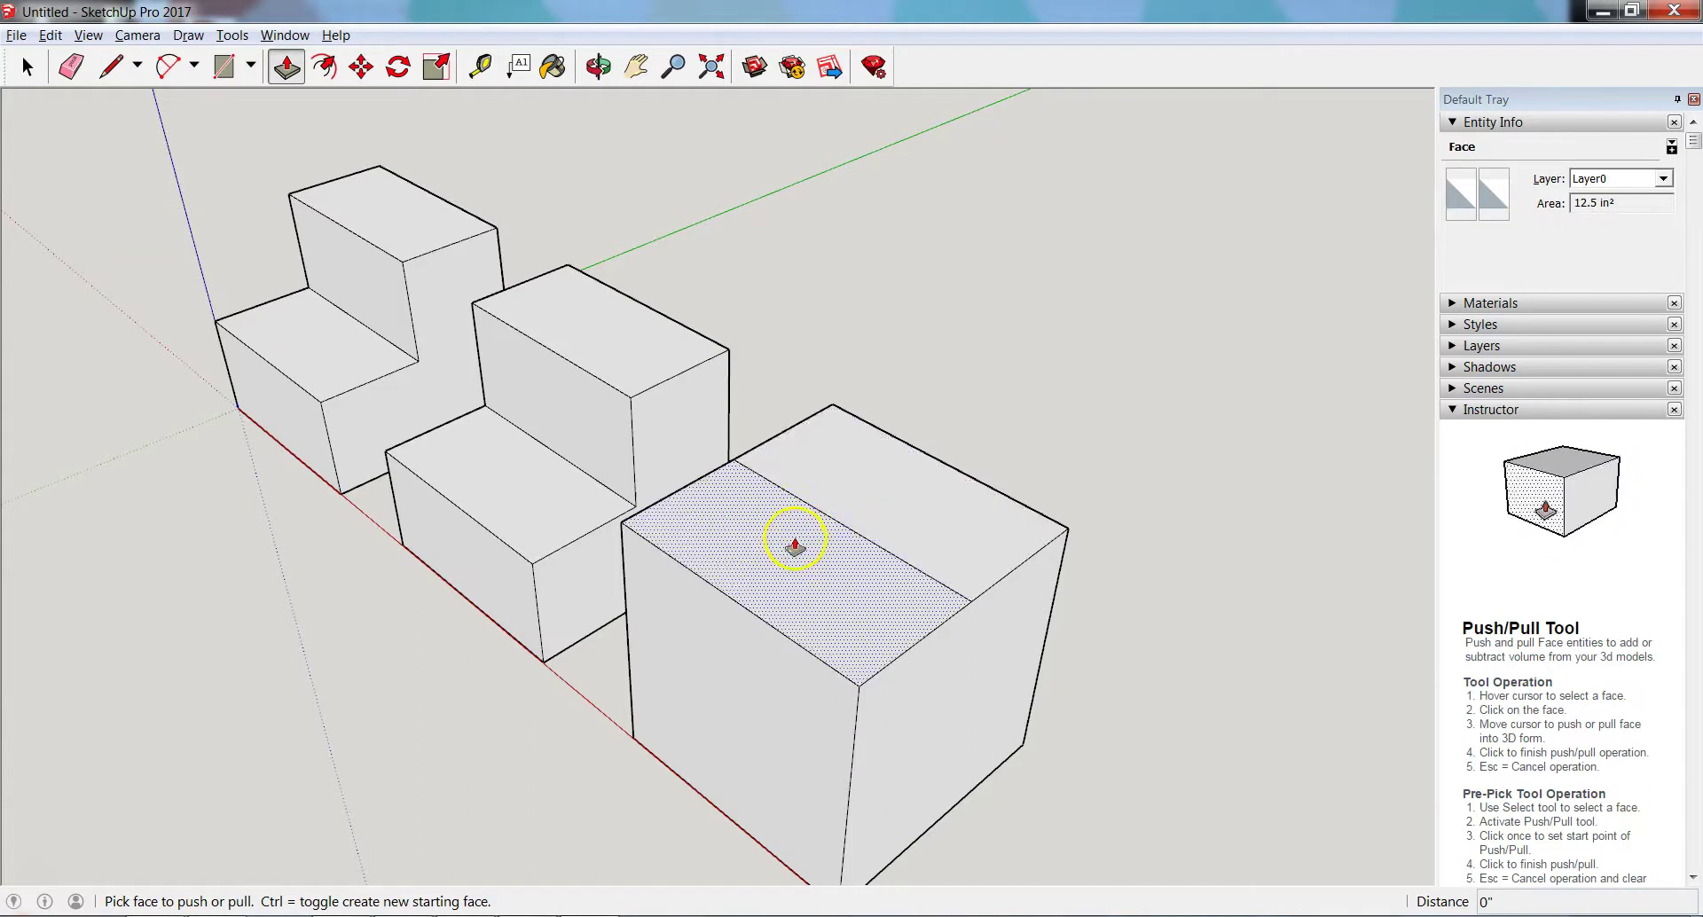
left_click(796, 544)
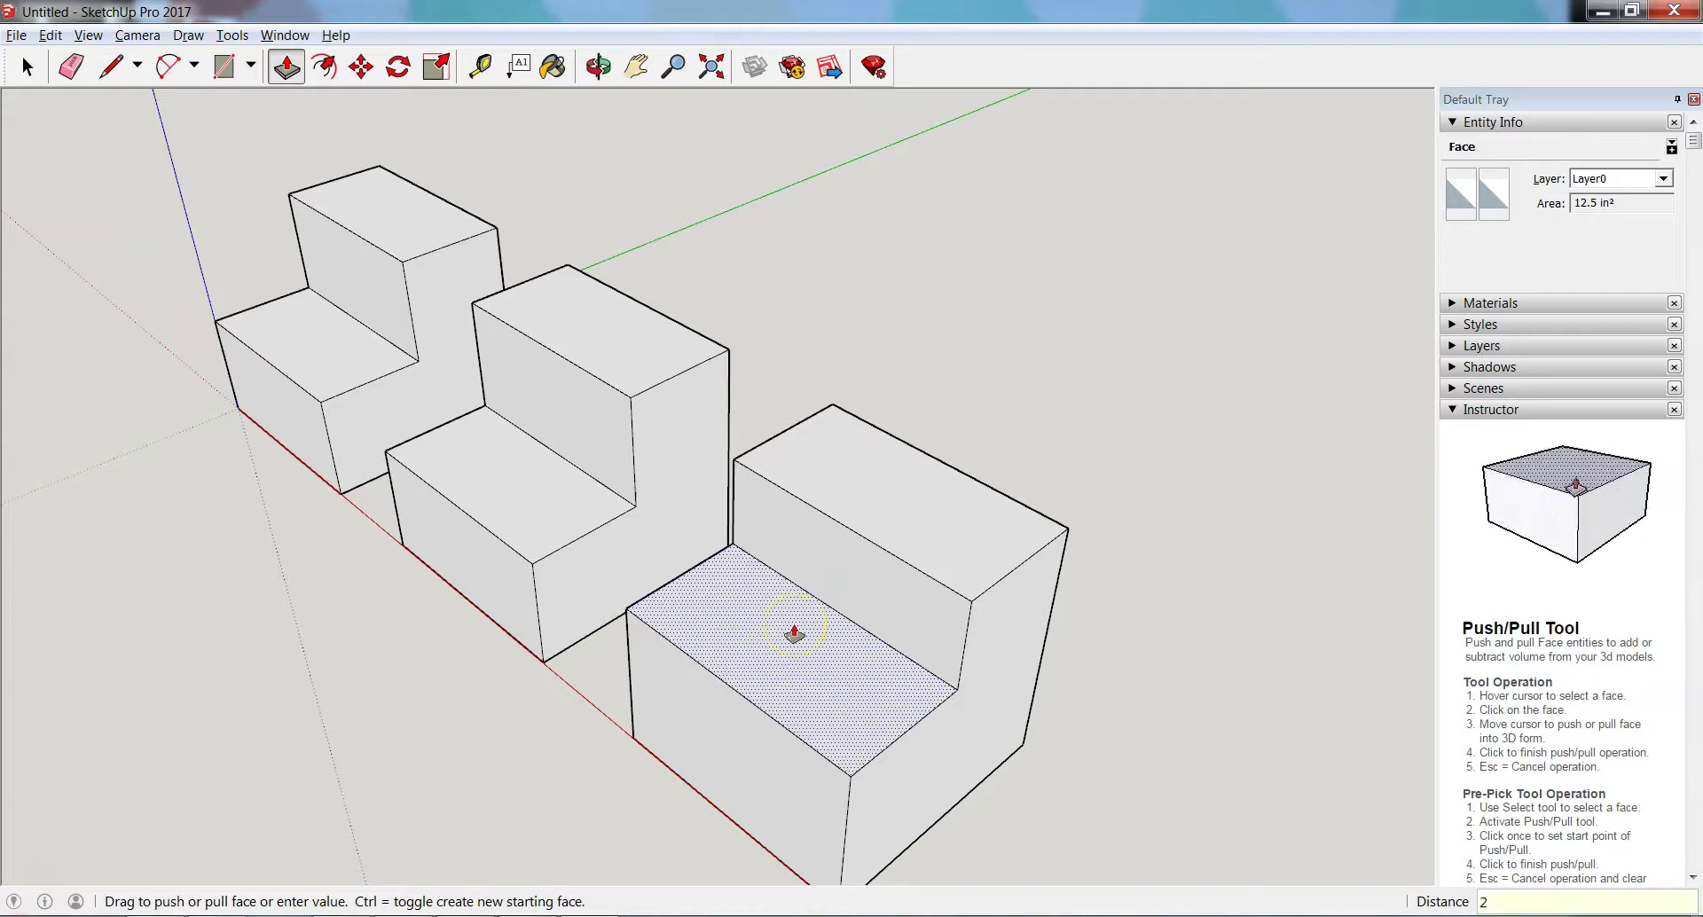
key("Return")
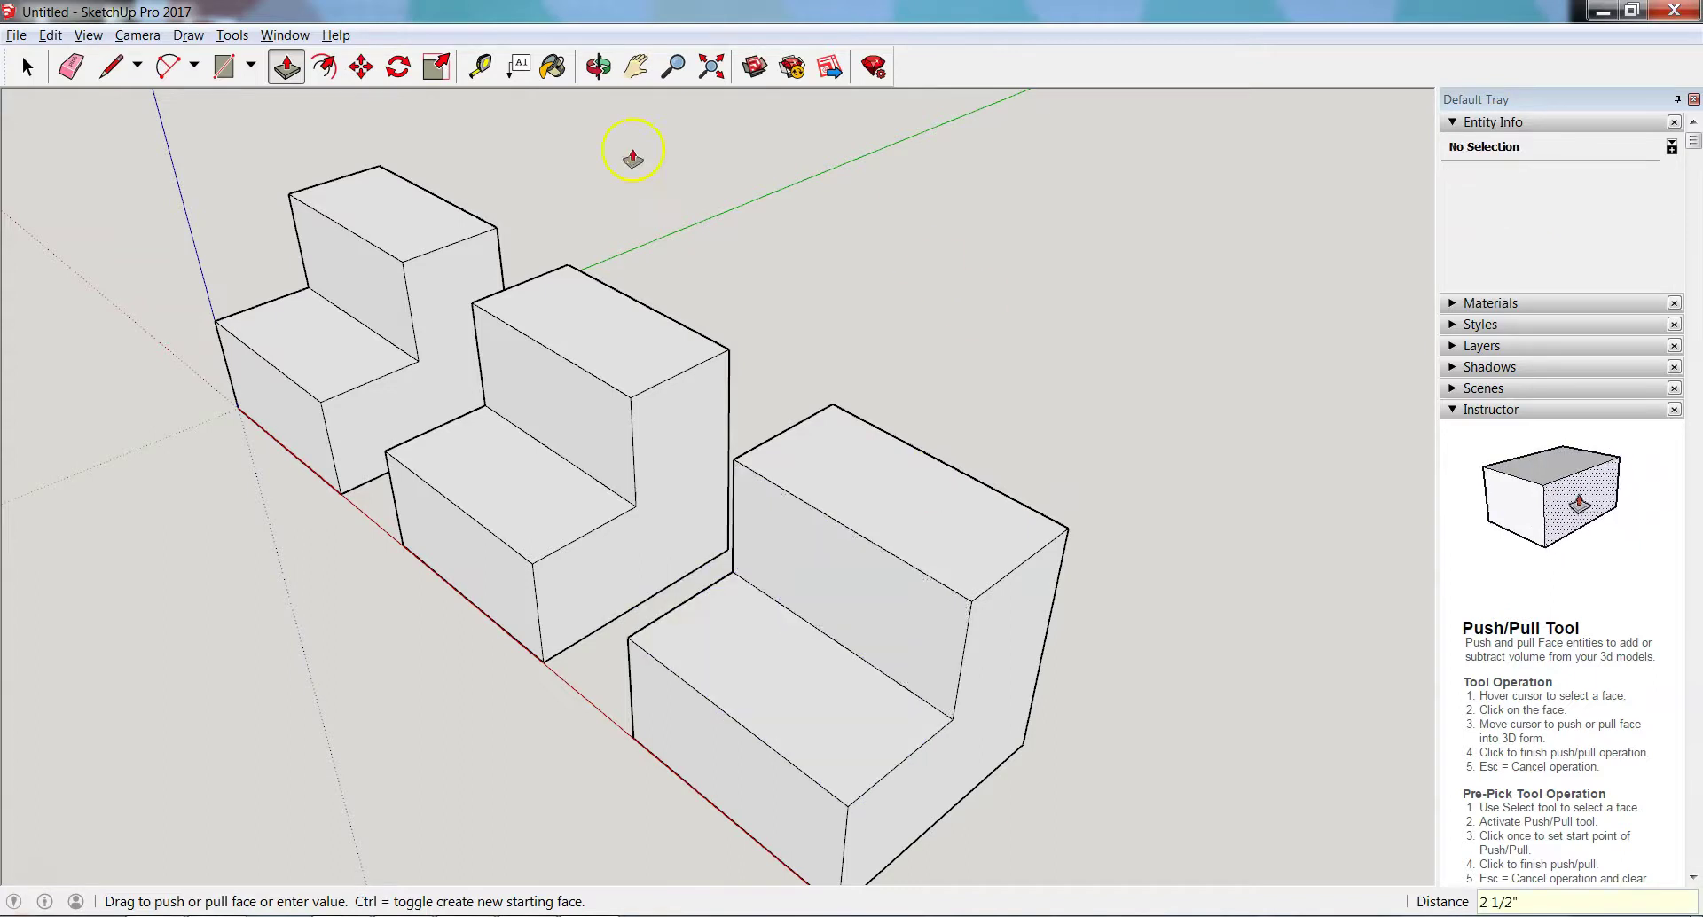
left_click(598, 66)
left_click_drag(1175, 525, 665, 262)
middle_click_drag(665, 262, 677, 258)
middle_click_drag(490, 240, 520, 295)
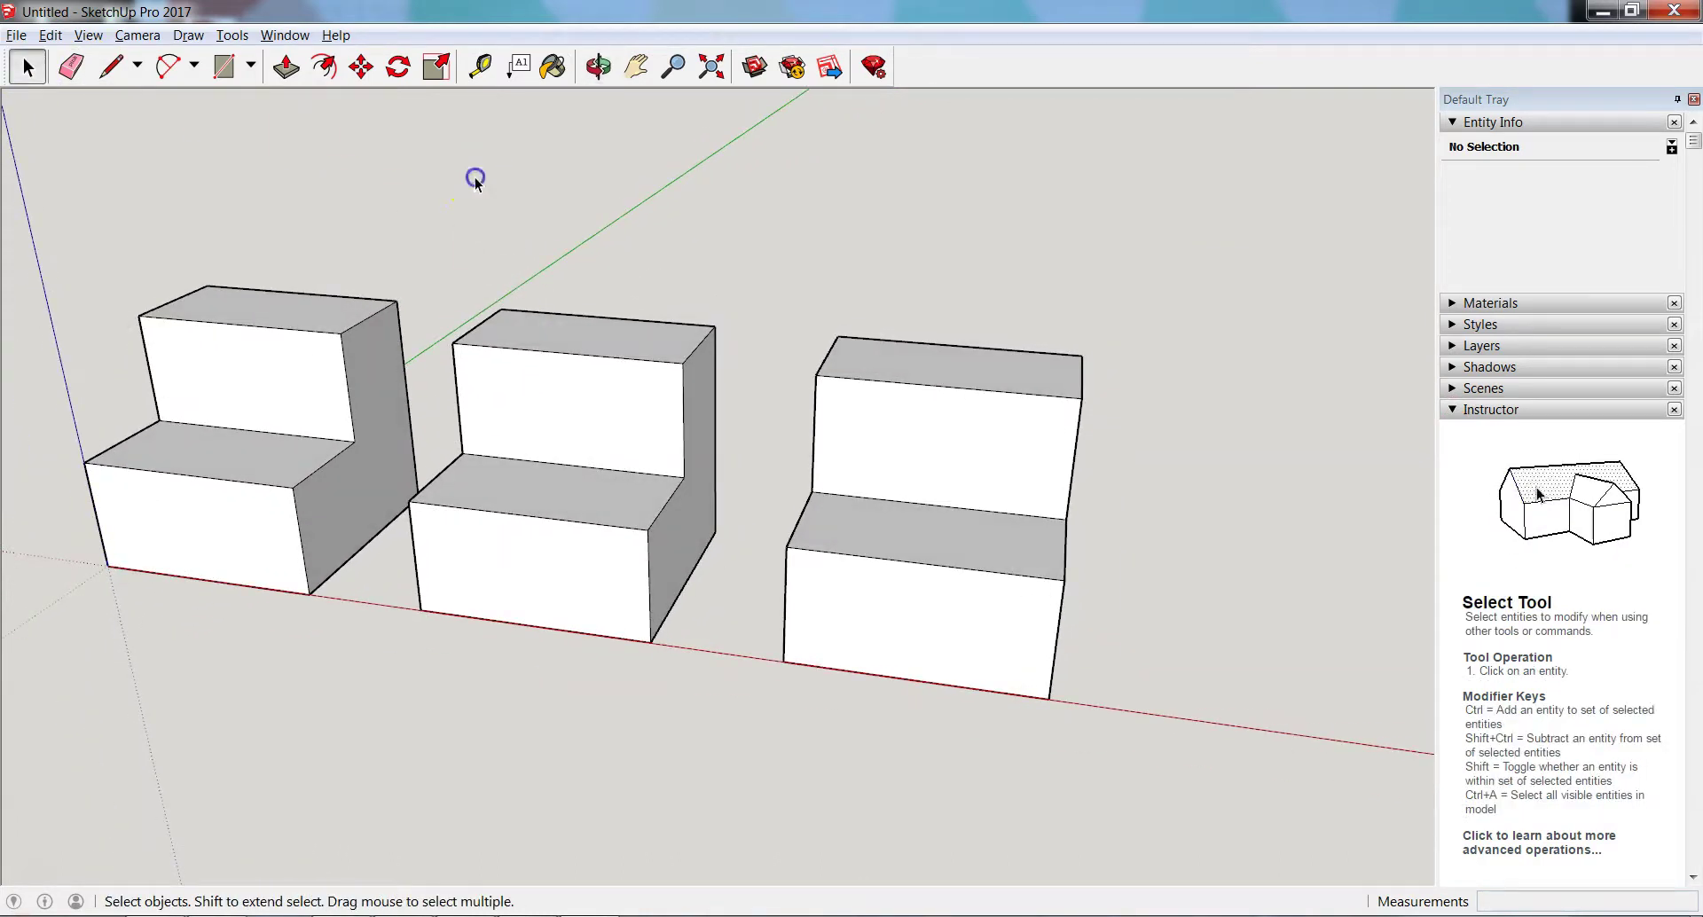